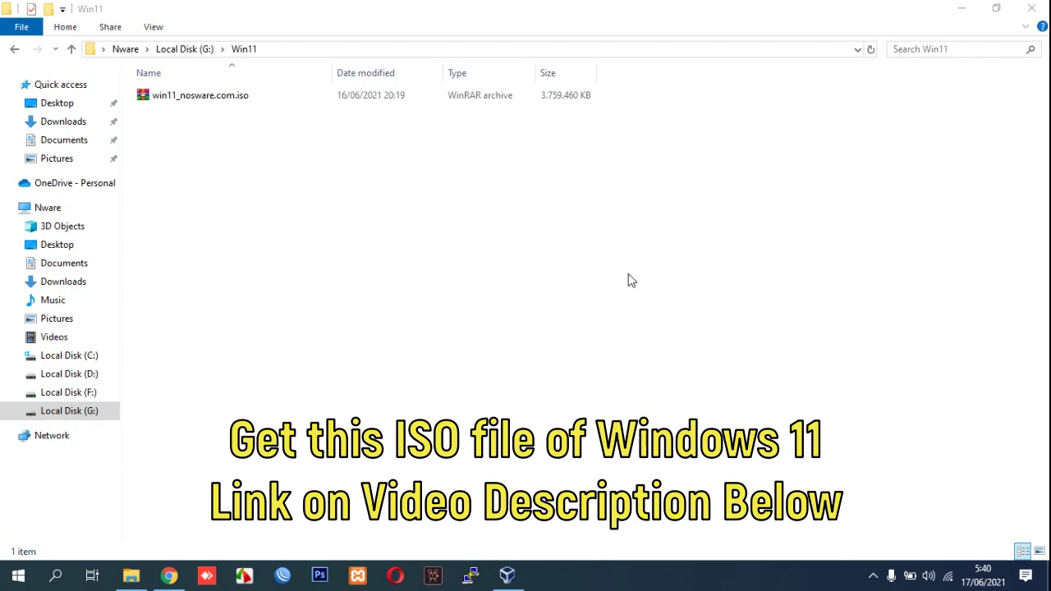
Step: Switch to VirtualBox and start a new virtual machine named Win11Test, with the version Other Windows (64-bit)
left_click(292, 102)
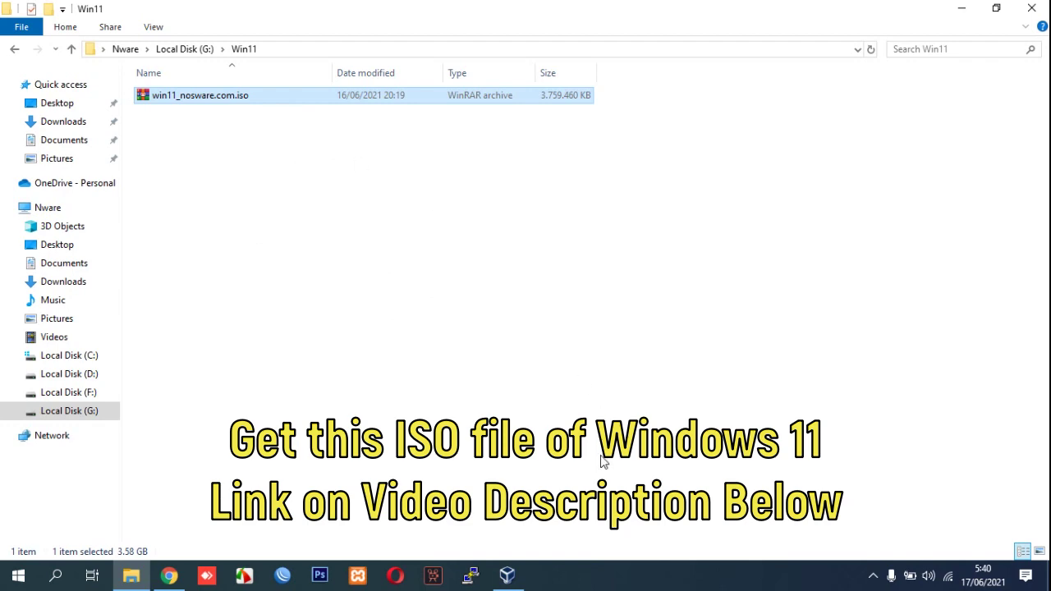
left_click(507, 574)
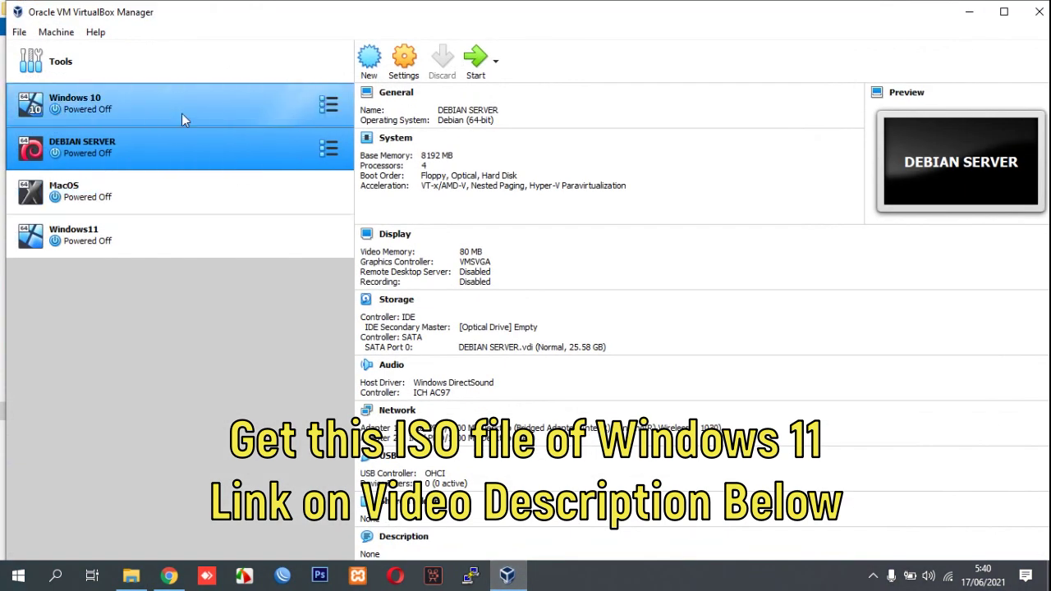
left_click(370, 59)
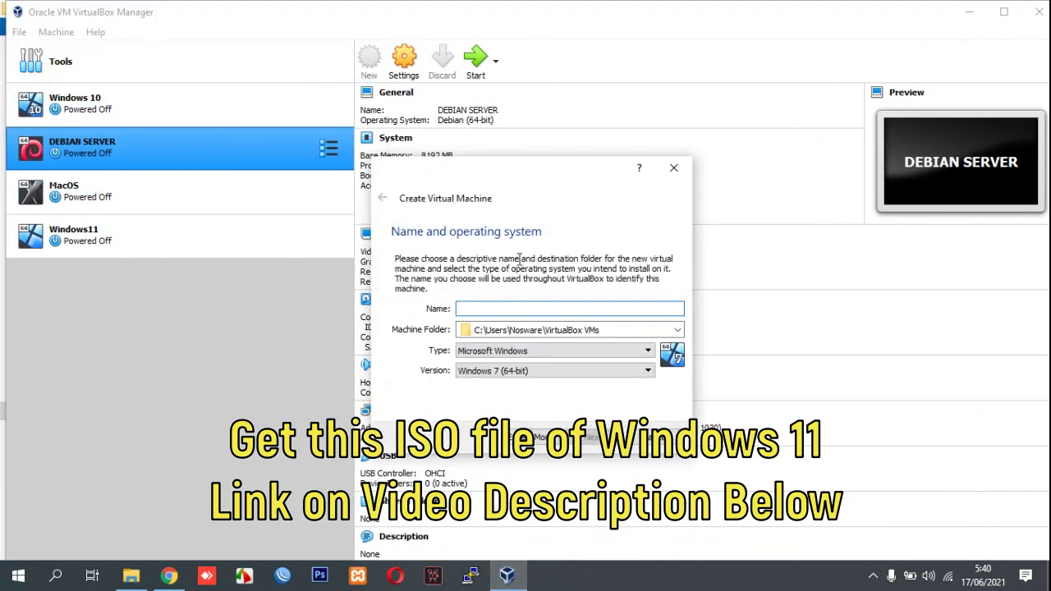
type("Win11Test")
left_click(638, 370)
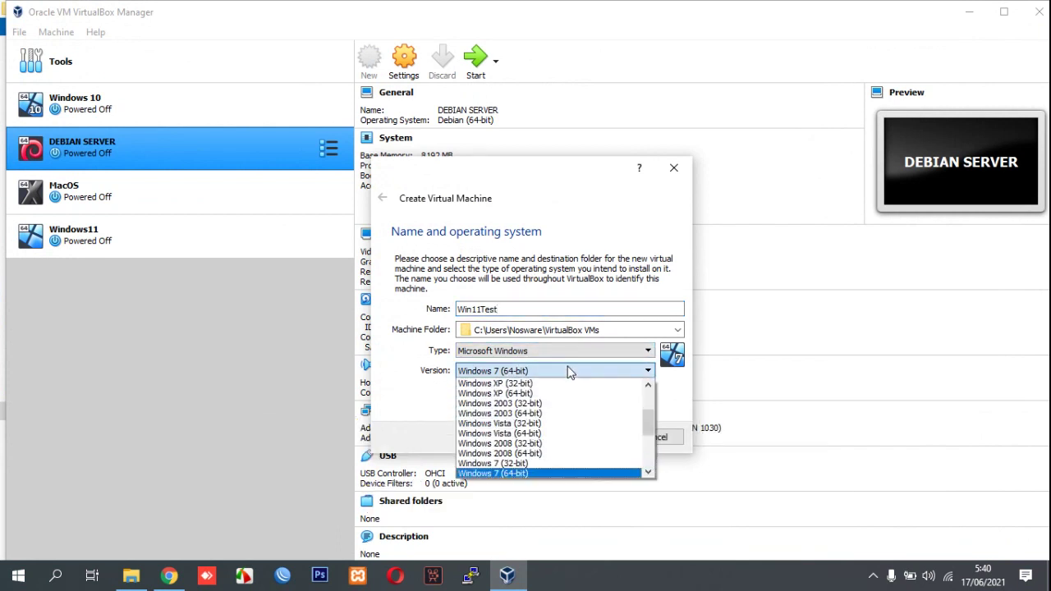
left_click_drag(648, 427, 649, 468)
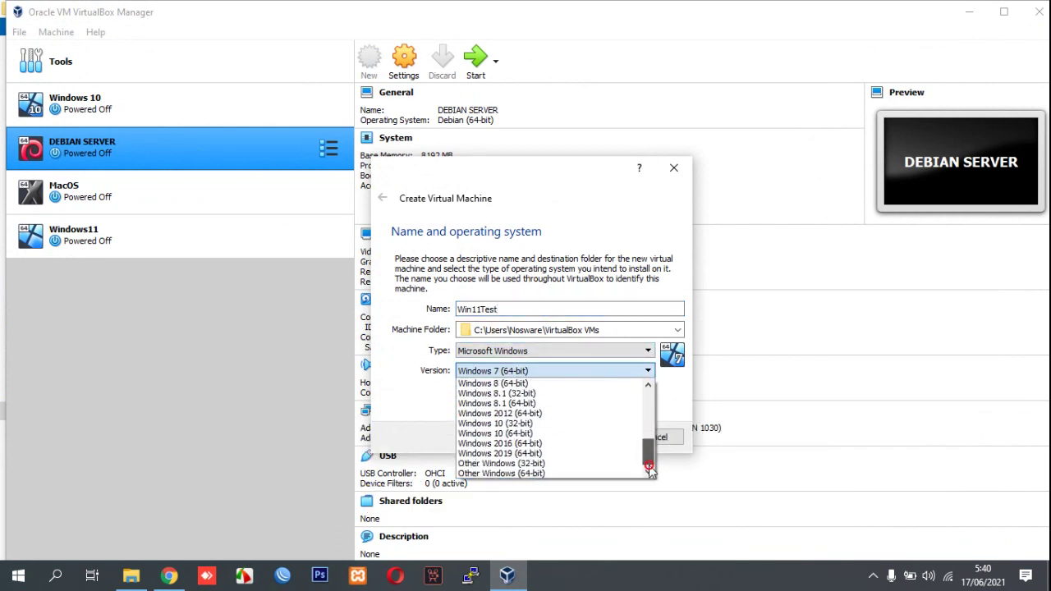
left_click(589, 473)
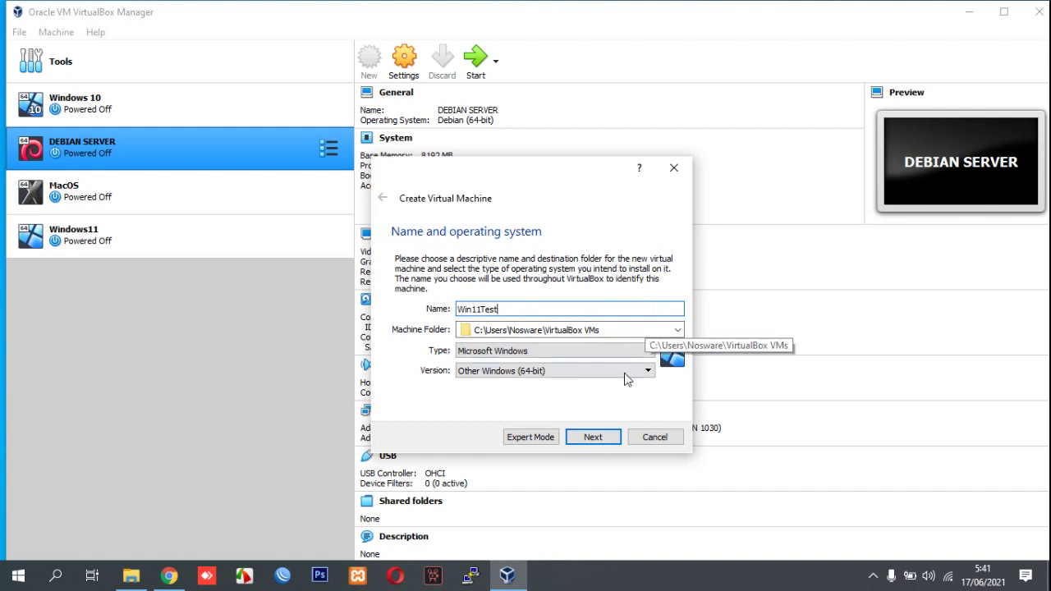
left_click(602, 439)
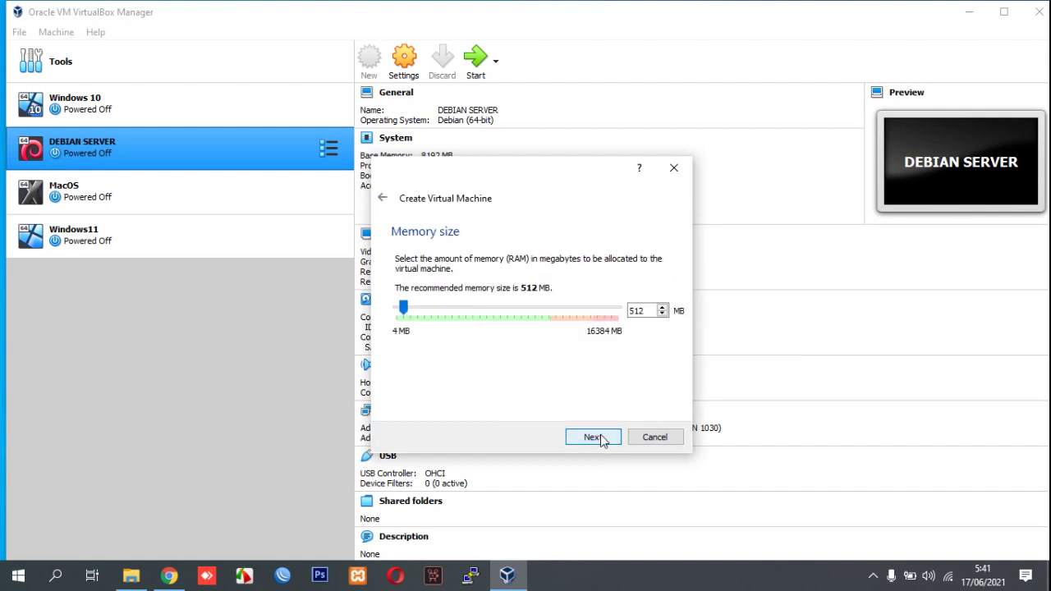
Step: Allocate 8592 MB of memory to the new machine and choose a new virtual hard disk of type VDI
left_click_drag(404, 308, 516, 325)
left_click(594, 436)
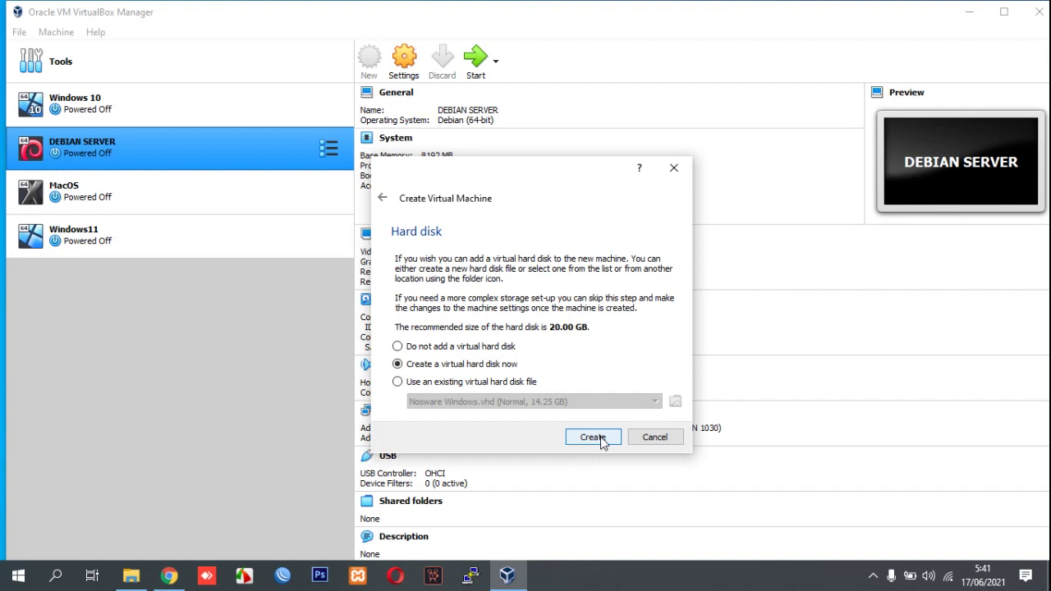
left_click(602, 441)
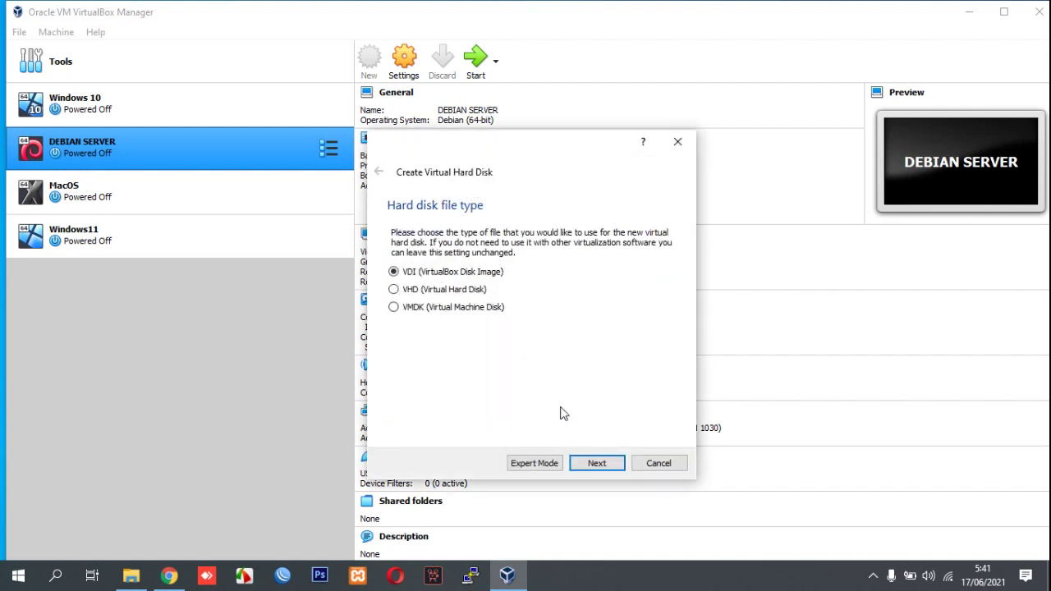
left_click(597, 464)
left_click(593, 461)
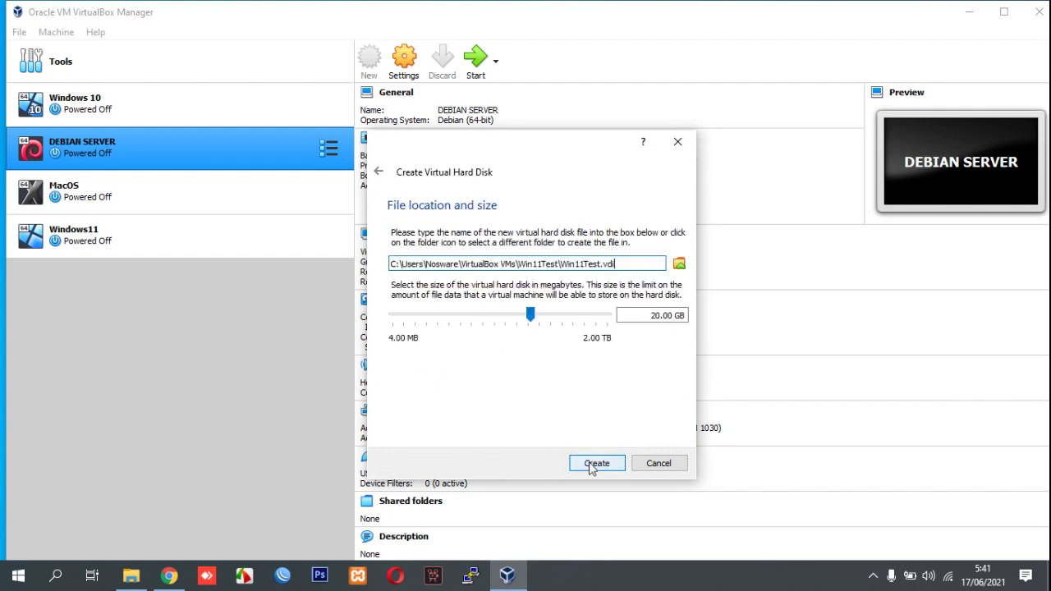
Step: Check the free space on the host drives, then create the virtual hard disk with a size of 38.77 GB
left_click_drag(531, 314, 540, 348)
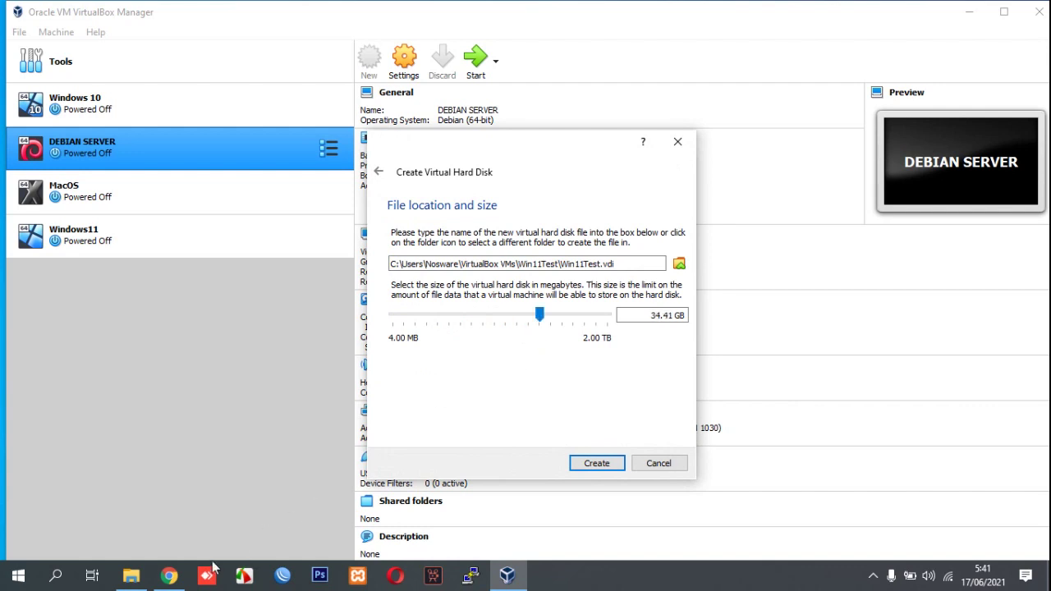
left_click(131, 575)
left_click(37, 208)
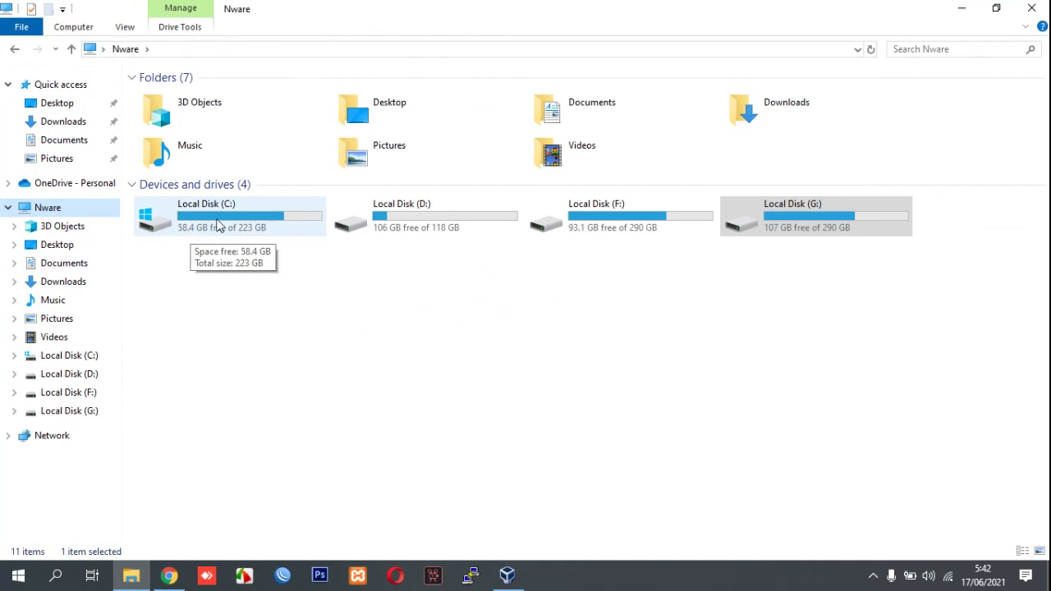
left_click(962, 8)
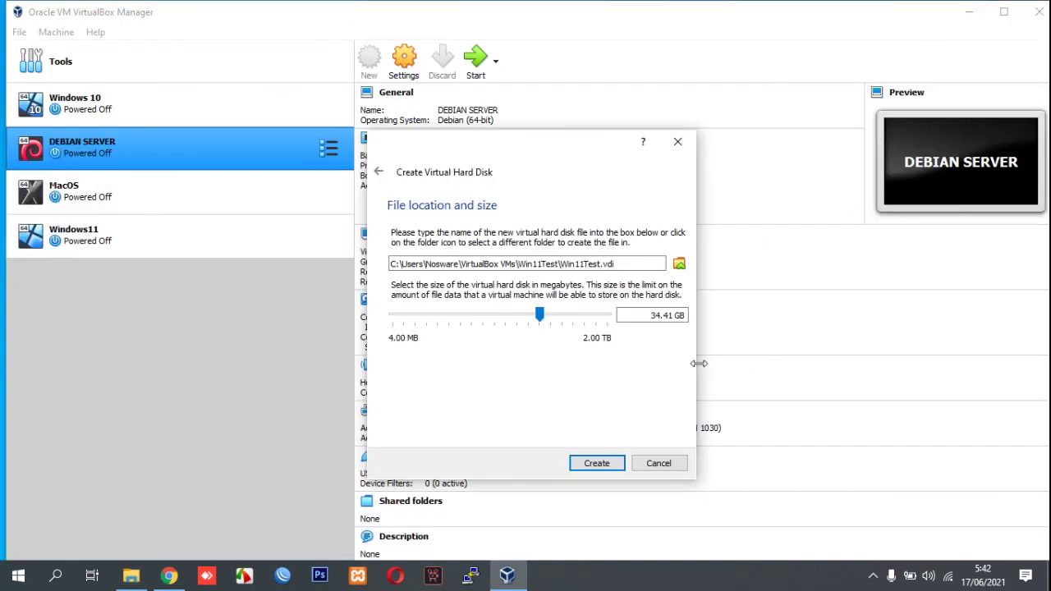
left_click_drag(538, 316, 541, 321)
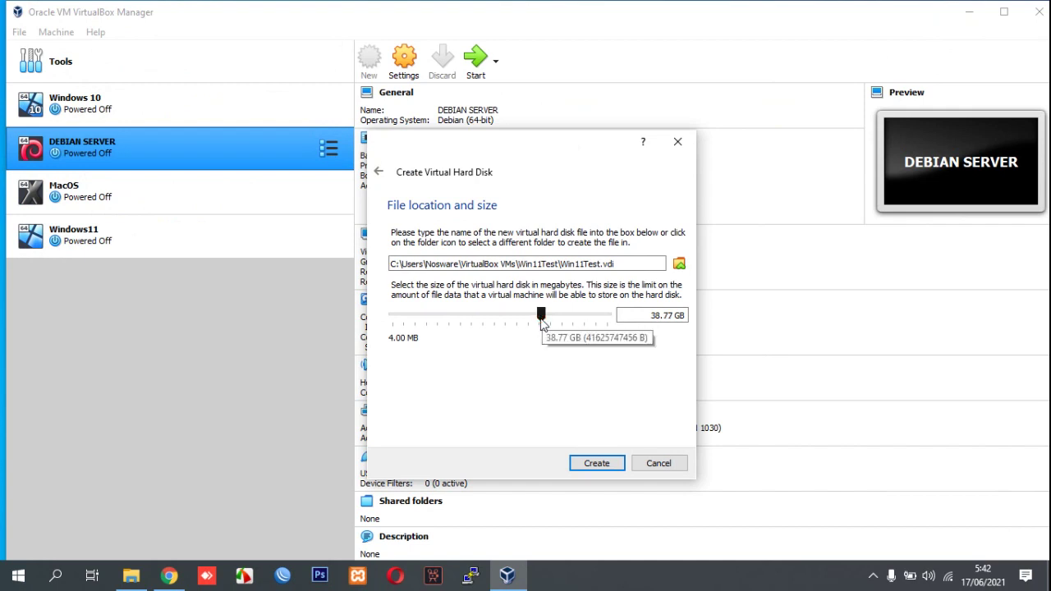
left_click(595, 464)
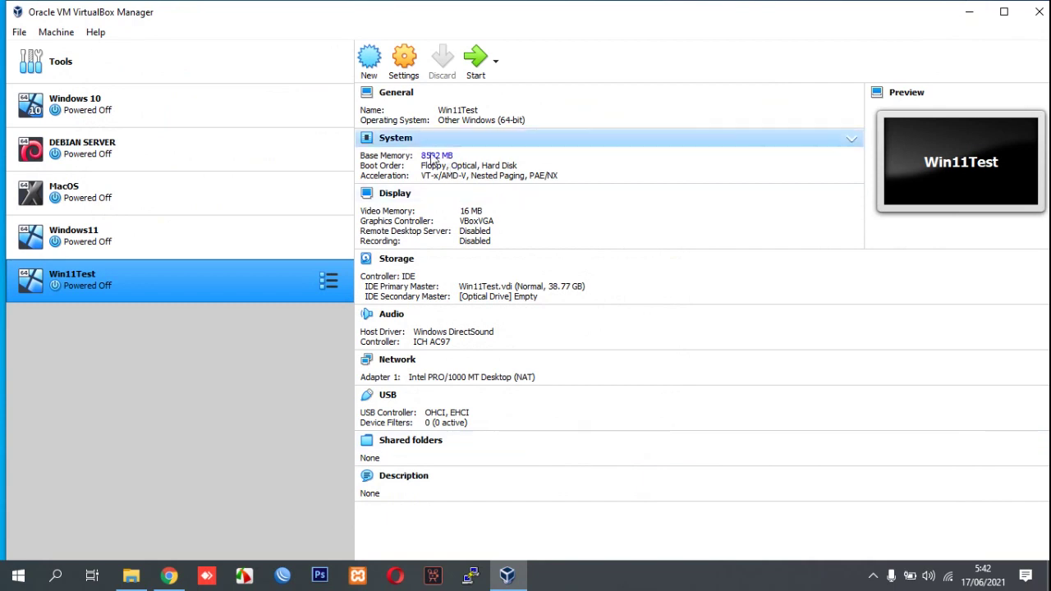
Step: Set both Shared Clipboard and Drag'n'Drop to Bidirectional in the Win11Test machine's settings
left_click(403, 59)
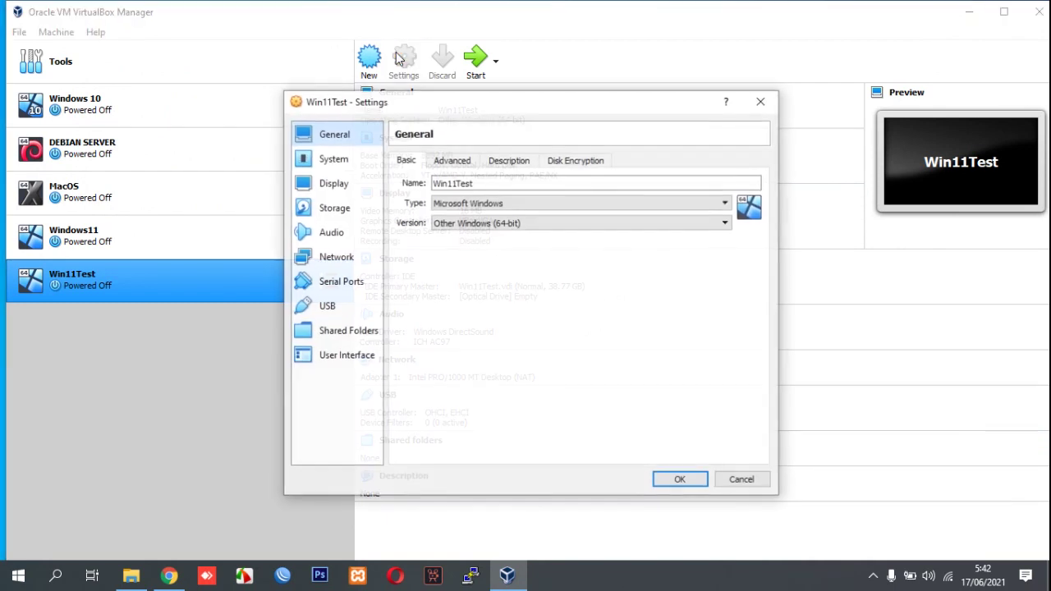
left_click(436, 162)
left_click(504, 205)
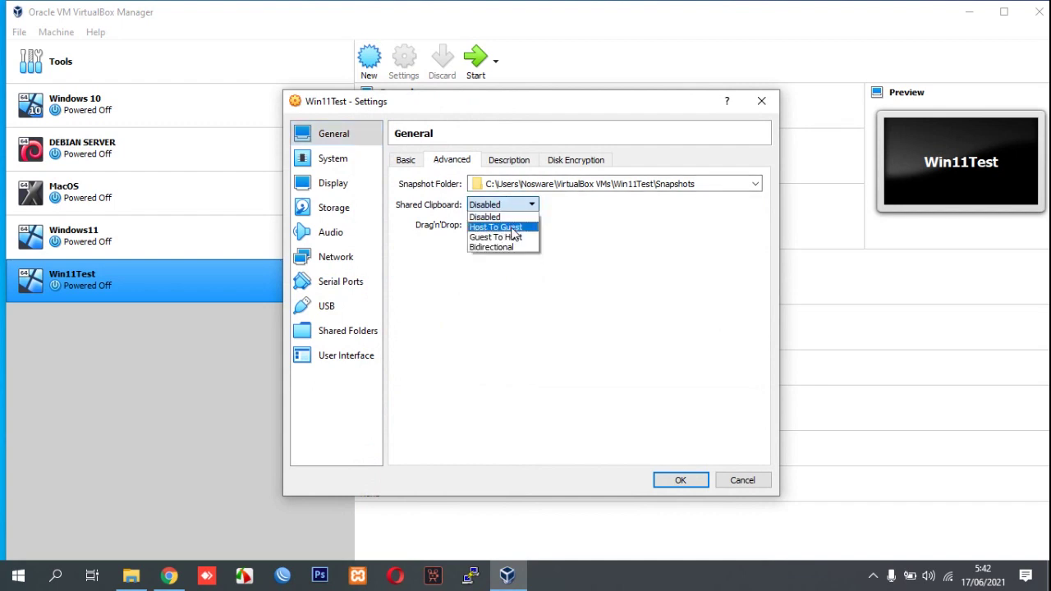
left_click(511, 247)
left_click(512, 225)
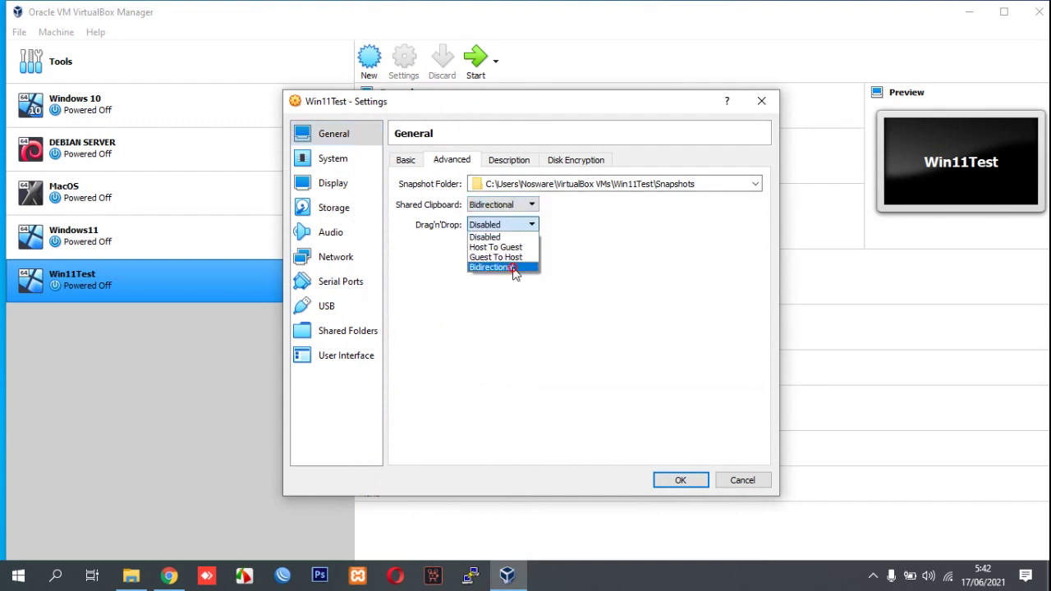
left_click(512, 267)
left_click(518, 160)
left_click(577, 160)
left_click(493, 161)
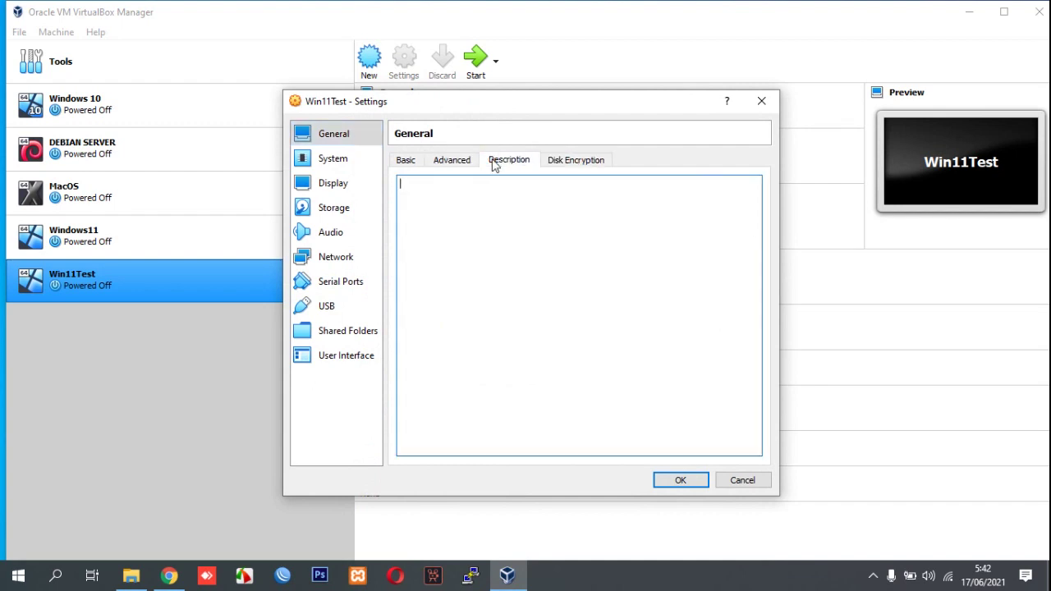
left_click(451, 160)
left_click(405, 160)
Step: Give Win11Test 4 processors and set its paravirtualization interface to Hyper-V
left_click(333, 159)
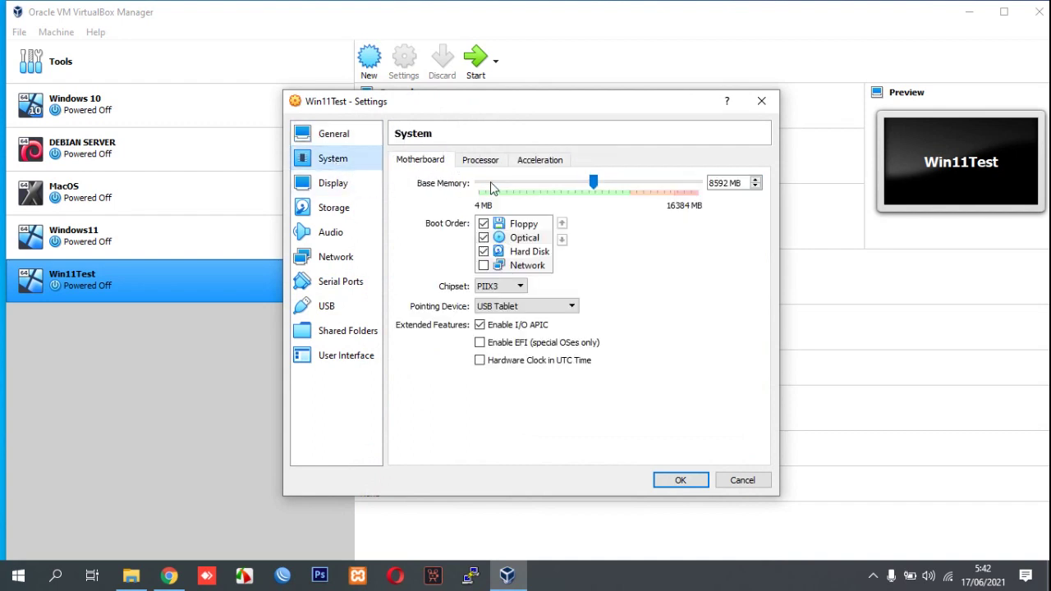
left_click(480, 160)
left_click_drag(481, 182, 580, 189)
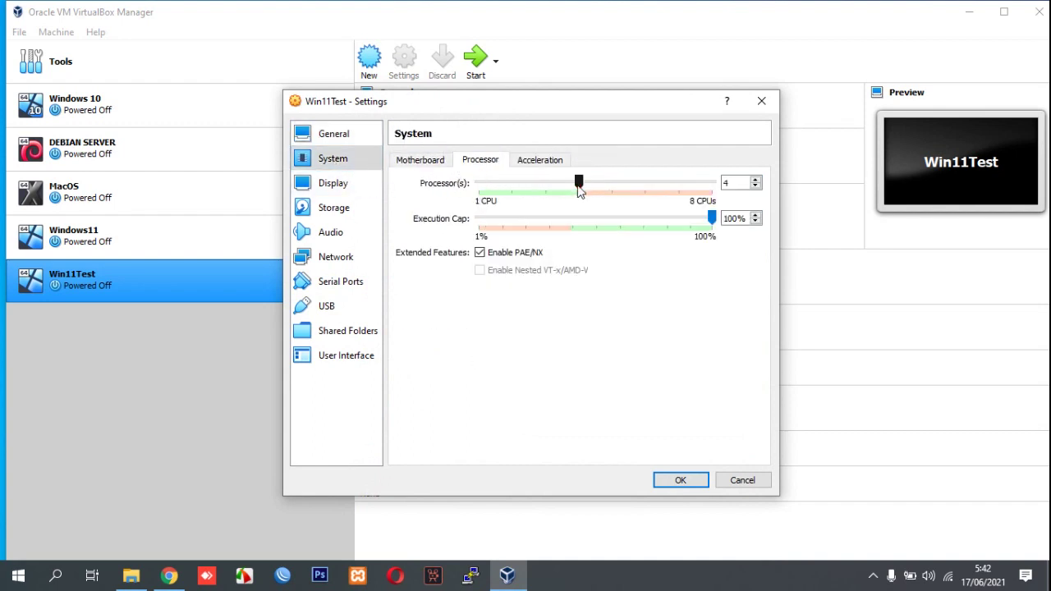
left_click(543, 160)
left_click(545, 182)
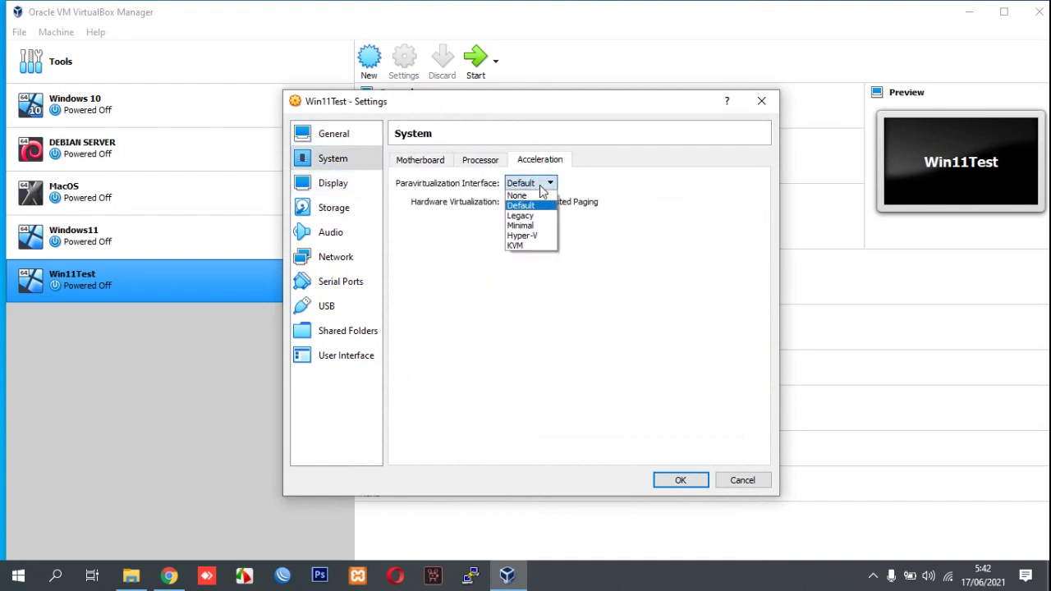
left_click(542, 235)
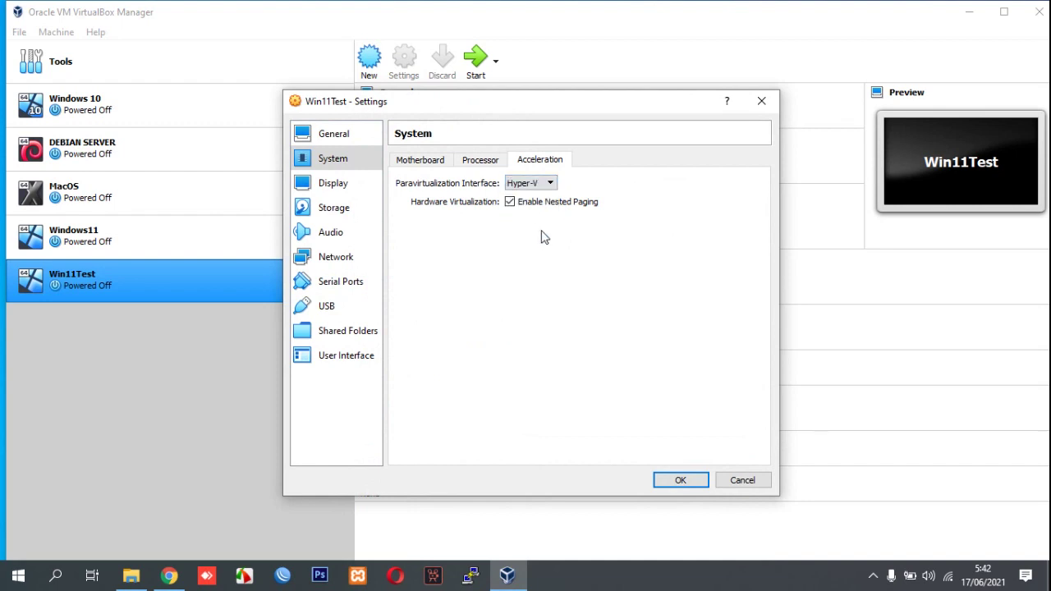
left_click(483, 164)
left_click(434, 163)
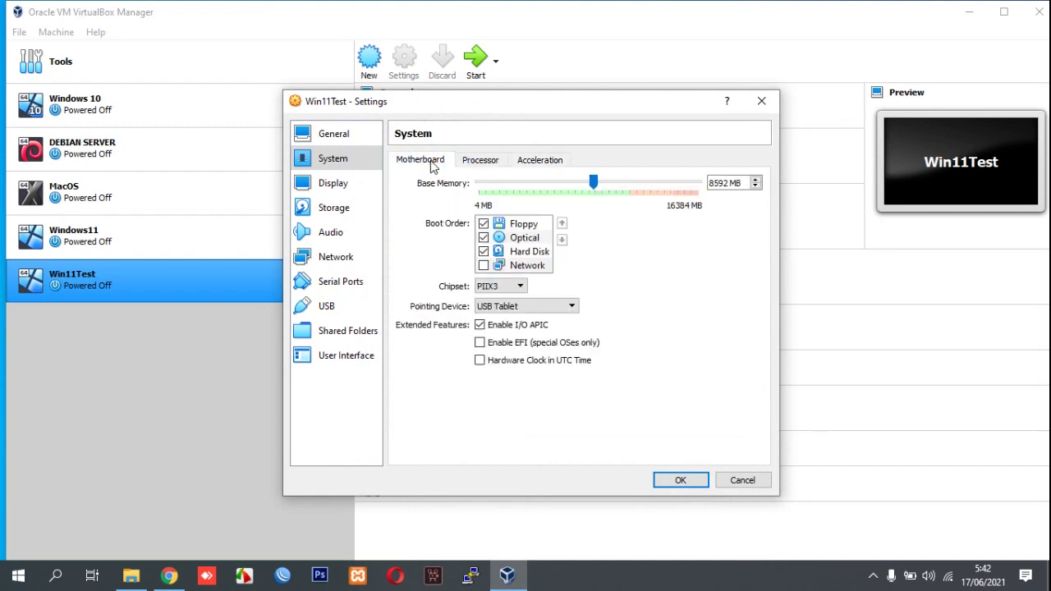
Step: Raise the Win11Test machine's video memory to 128 MB
left_click(354, 182)
left_click_drag(507, 184, 708, 181)
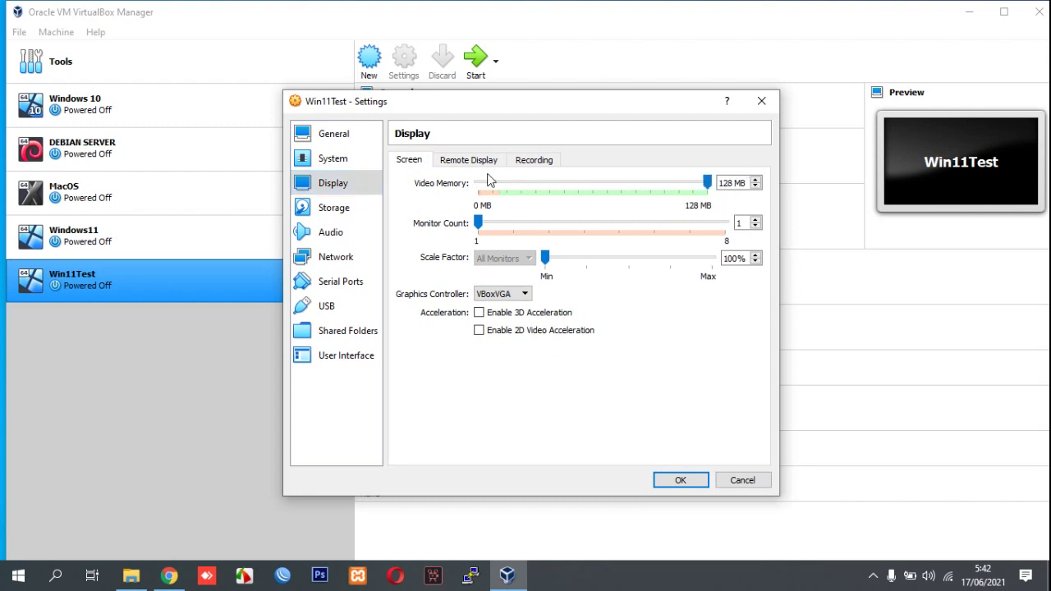
left_click(454, 161)
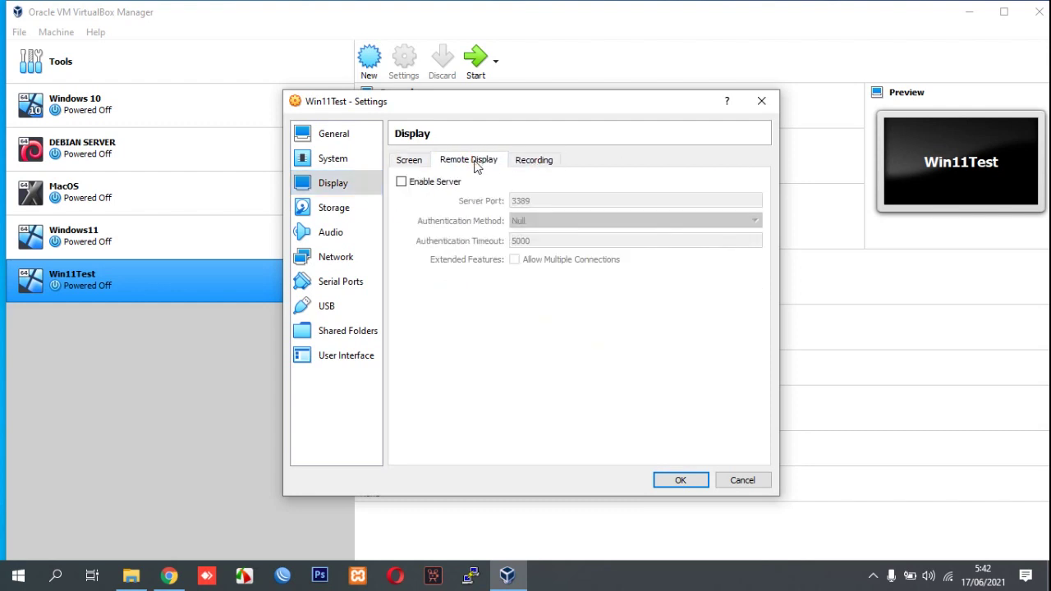
left_click(409, 160)
Step: Attach the disk file win11_nosware.com.iso from the Win11 folder to the machine's empty optical drive
left_click(349, 209)
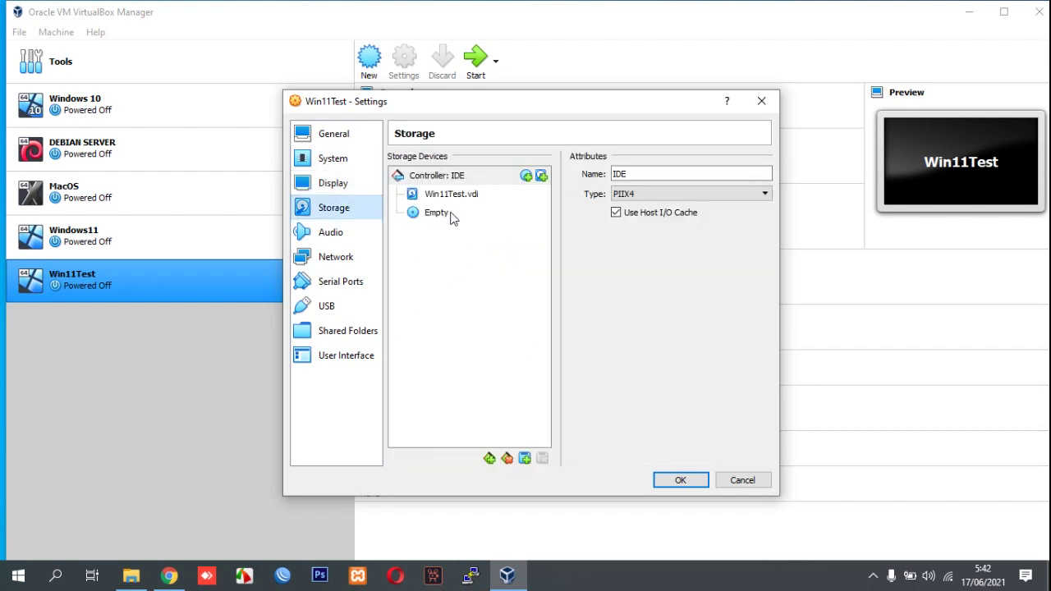
left_click(450, 216)
left_click(763, 175)
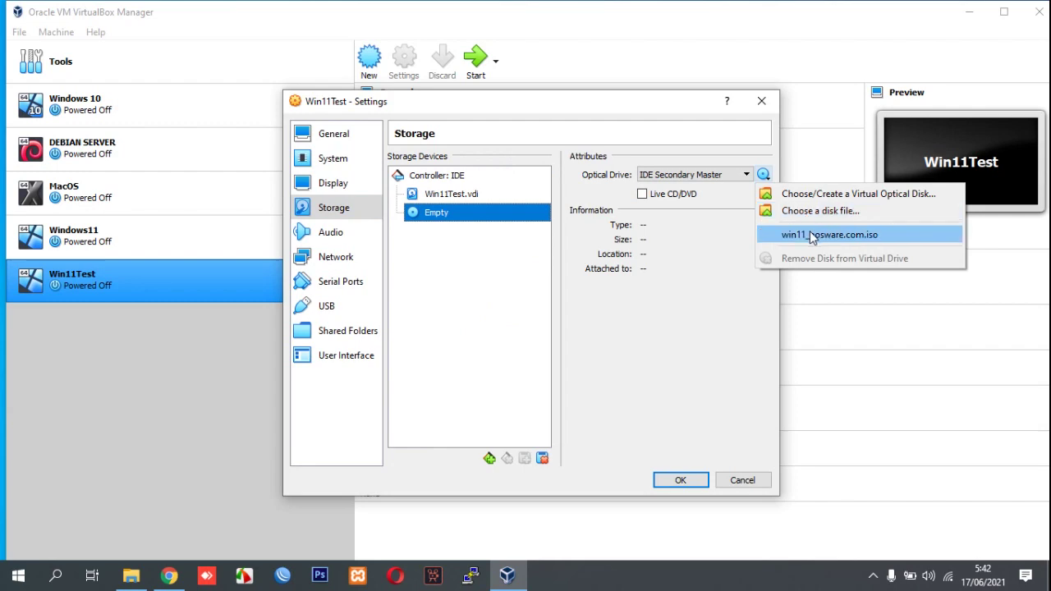
left_click(813, 211)
left_click(551, 221)
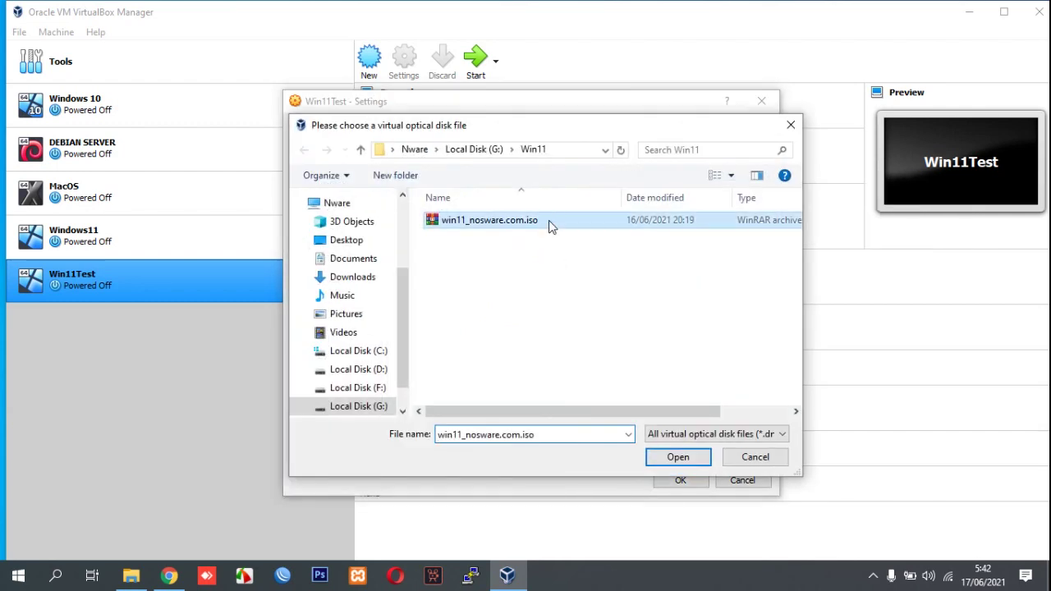
left_click(678, 458)
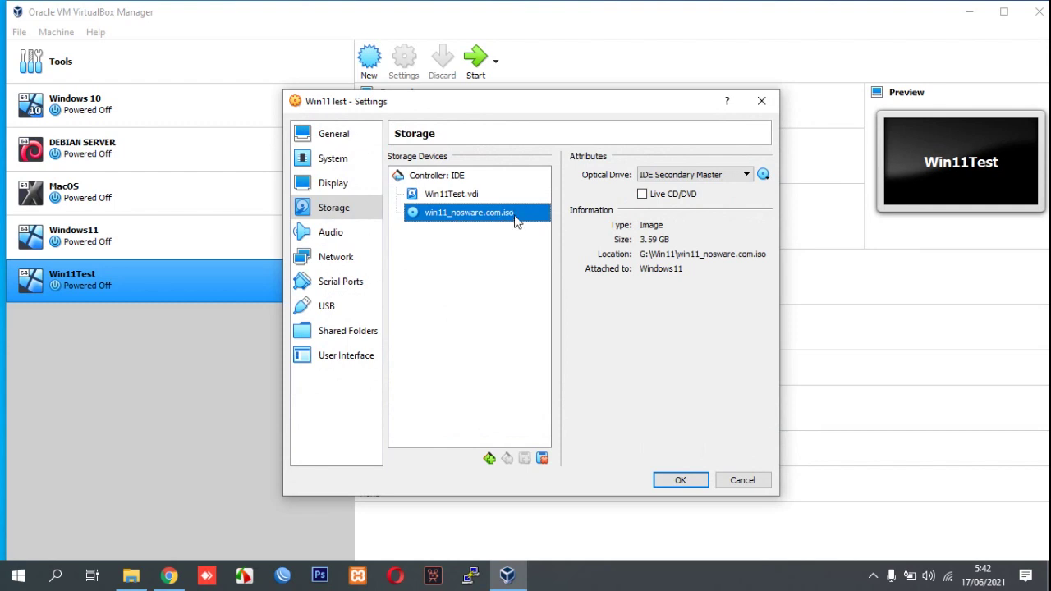
Step: Review the machine's audio, network, storage, display and system settings, including processor and acceleration options
left_click(359, 233)
left_click(361, 257)
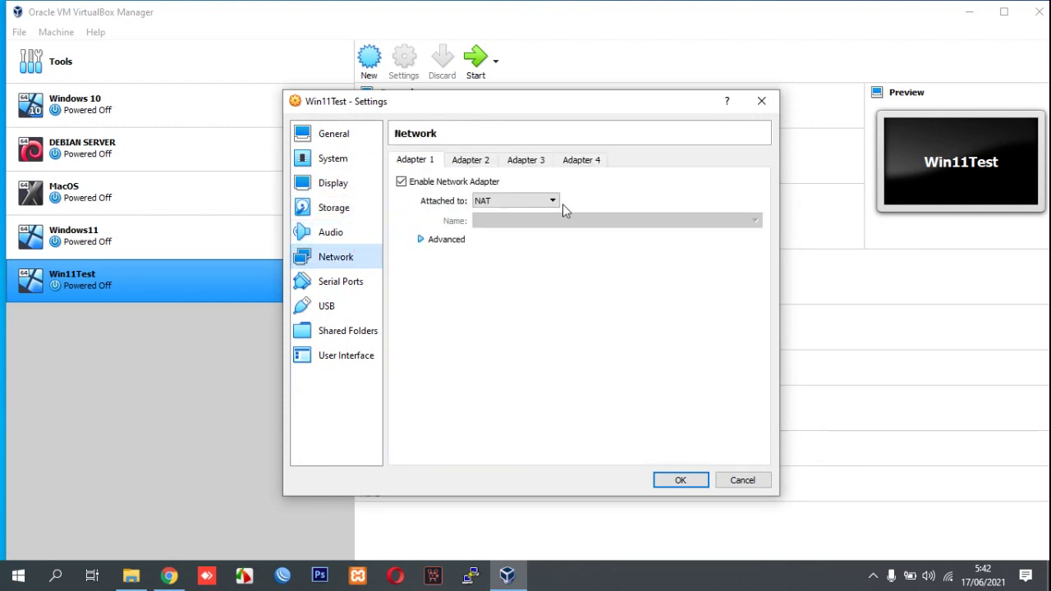
left_click(362, 236)
left_click(348, 212)
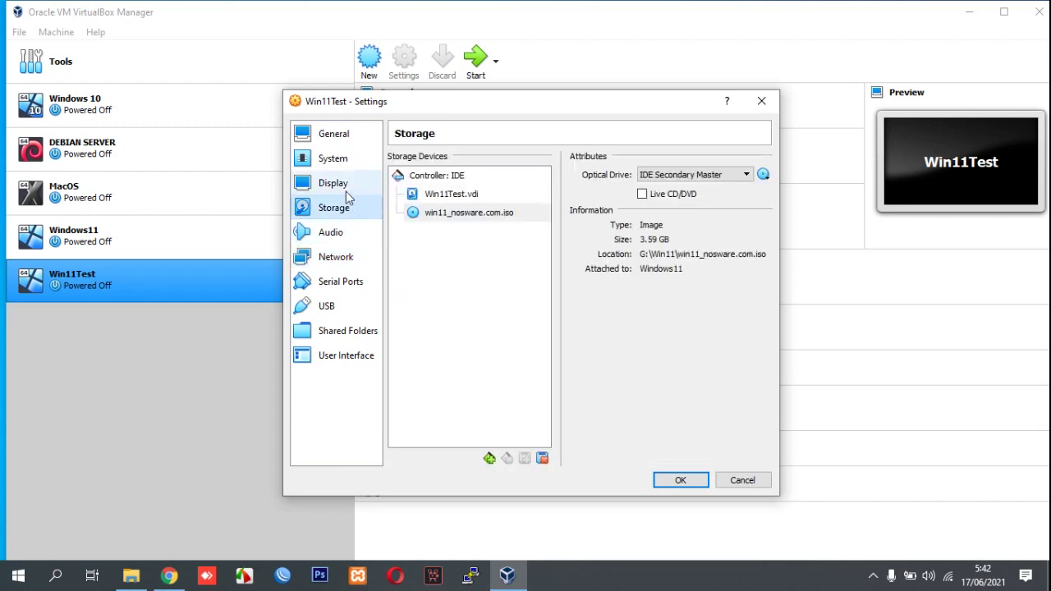
left_click(344, 187)
left_click(456, 161)
left_click(534, 161)
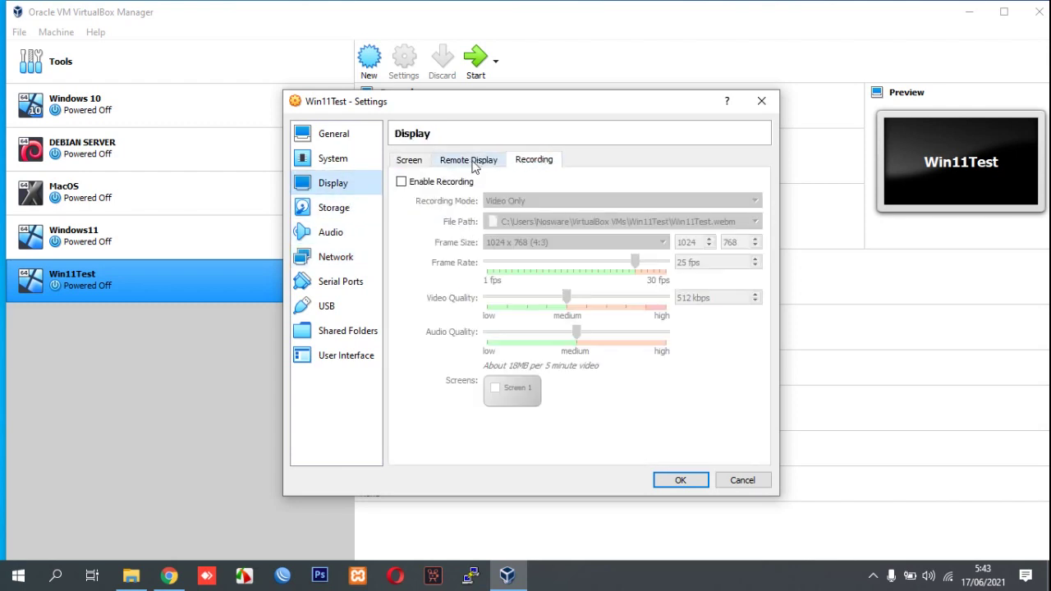
left_click(407, 161)
left_click(335, 161)
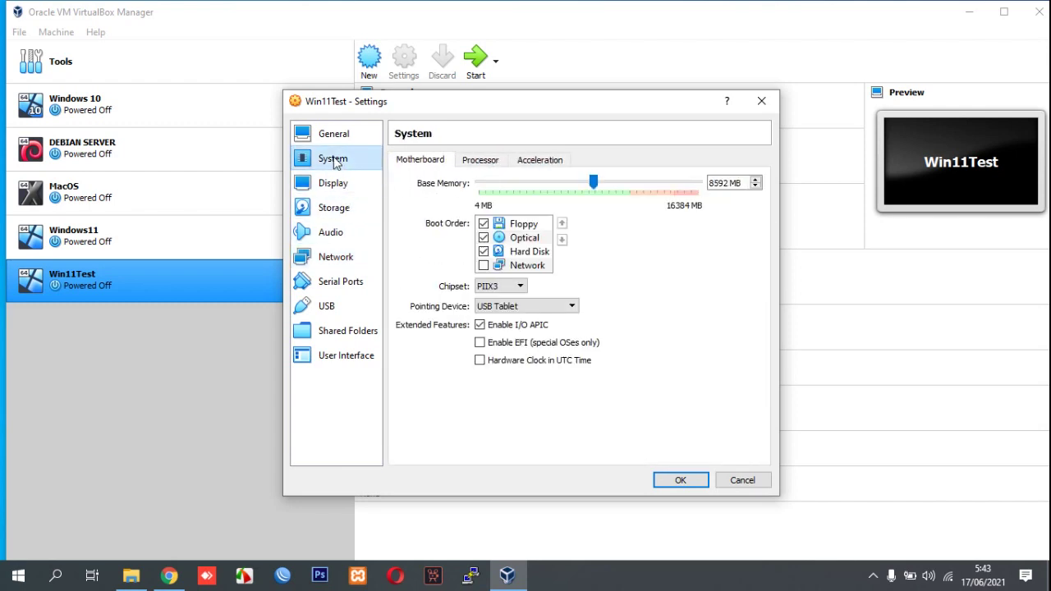
left_click(481, 163)
left_click(556, 164)
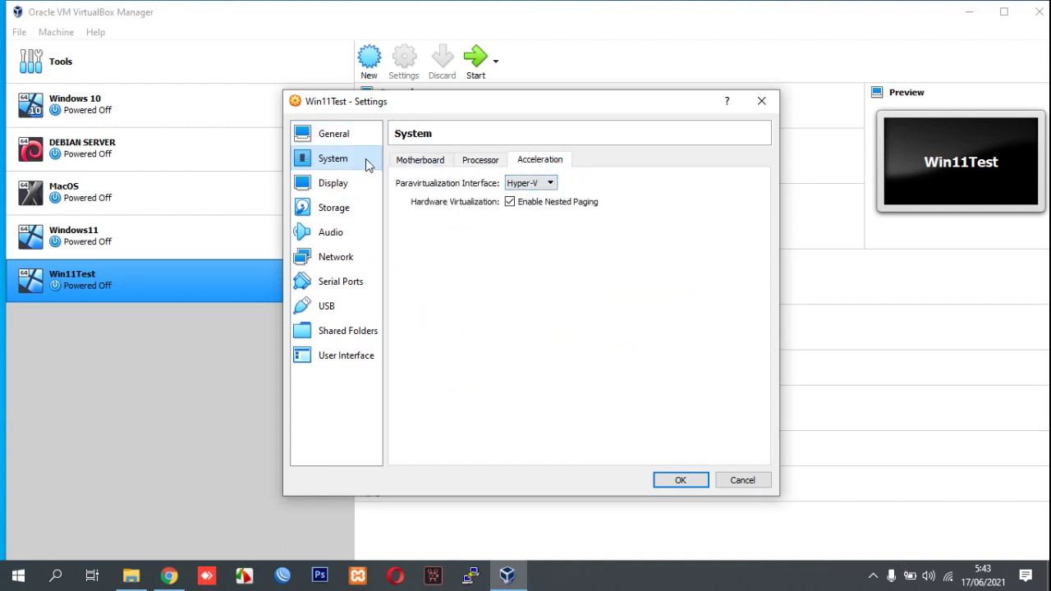
Step: Review the machine's general settings, including the advanced options and the description
left_click(349, 138)
left_click(450, 160)
left_click(524, 161)
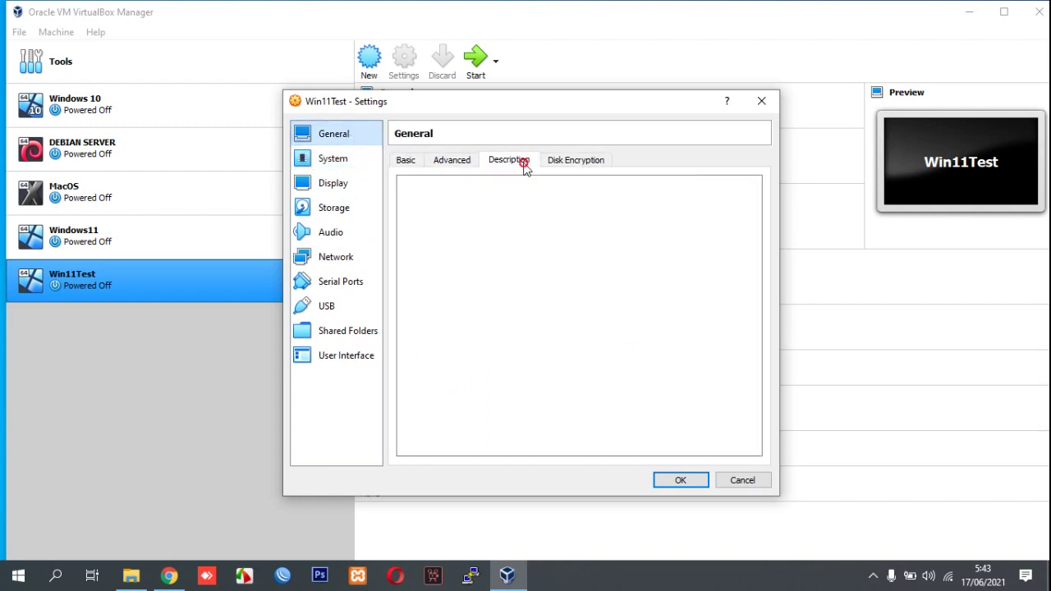
left_click(449, 161)
left_click(353, 161)
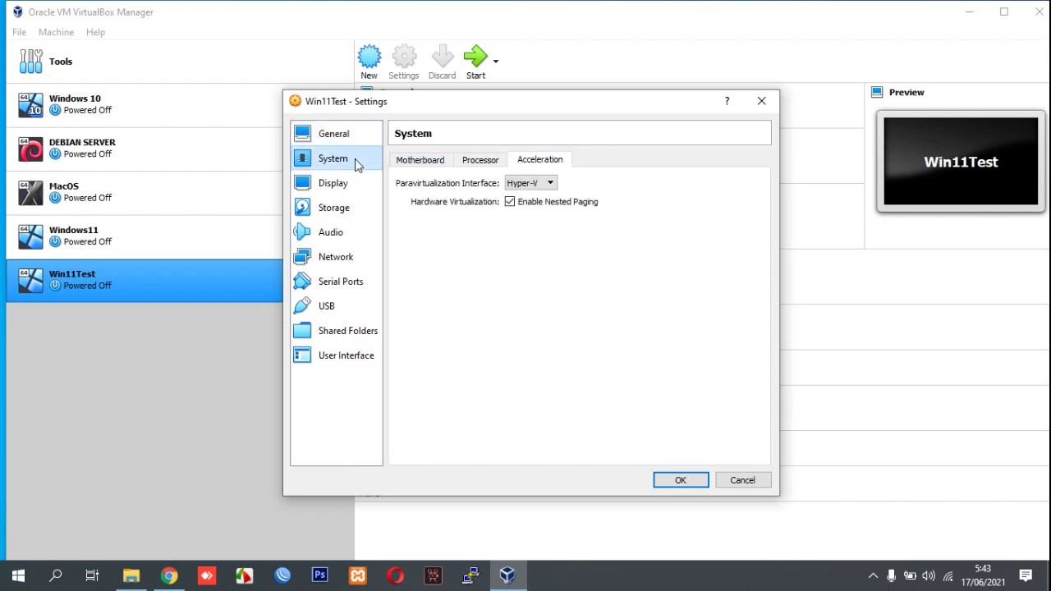
Step: Enable 3D acceleration for the Win11Test display and save the machine's settings
left_click(346, 189)
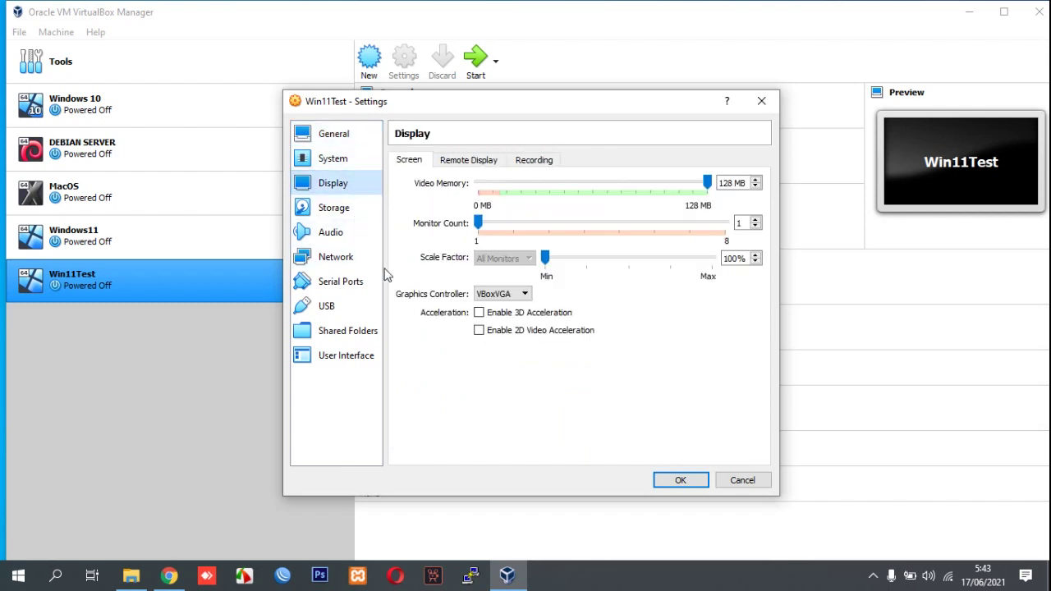
left_click(479, 314)
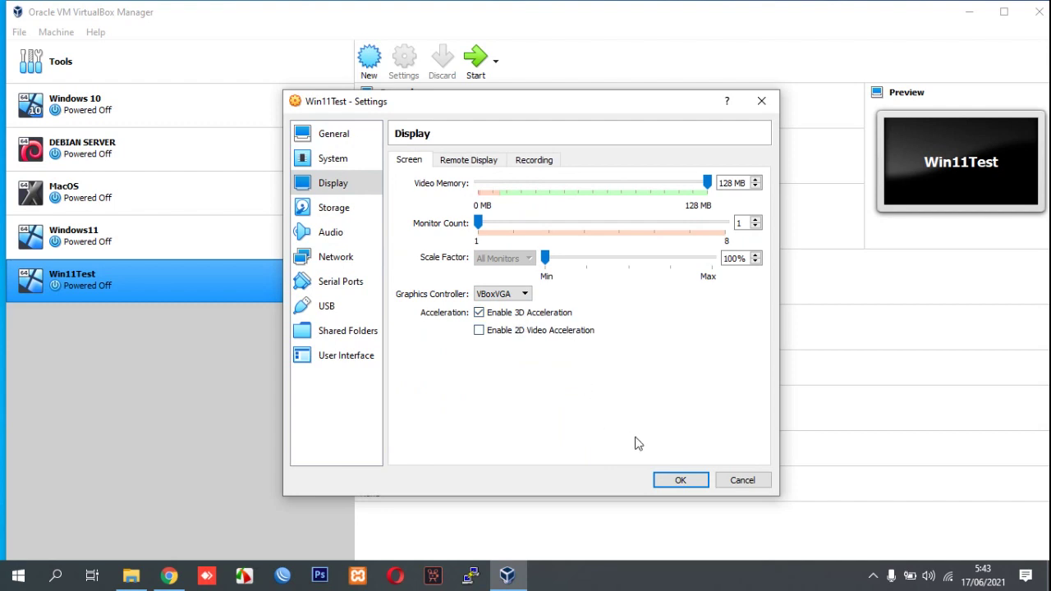
left_click(675, 480)
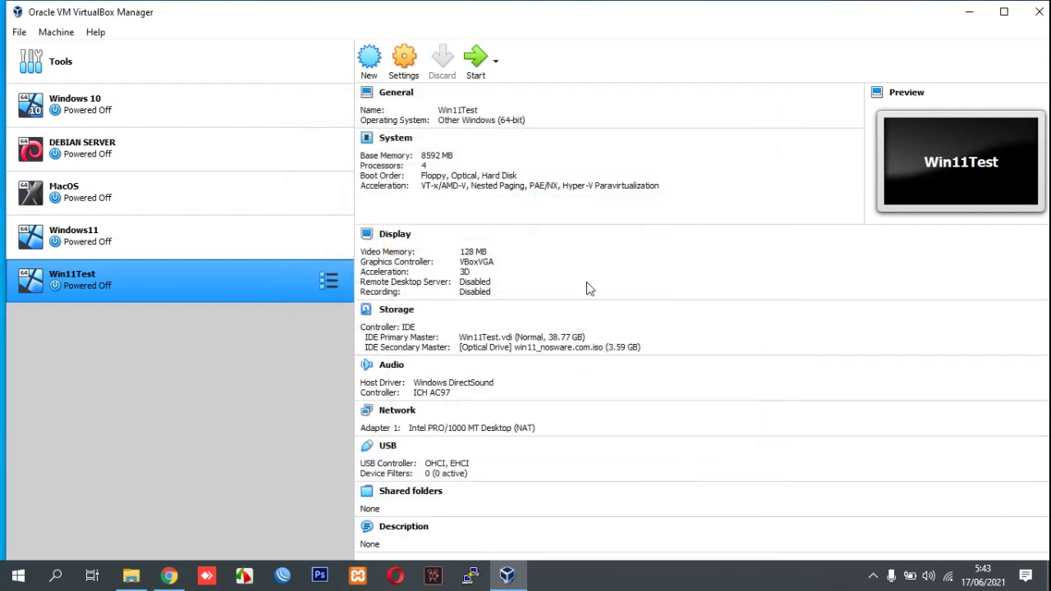
Step: Start the Win11Test machine, dismiss the auto capture keyboard notice and maximize its window
left_click(476, 59)
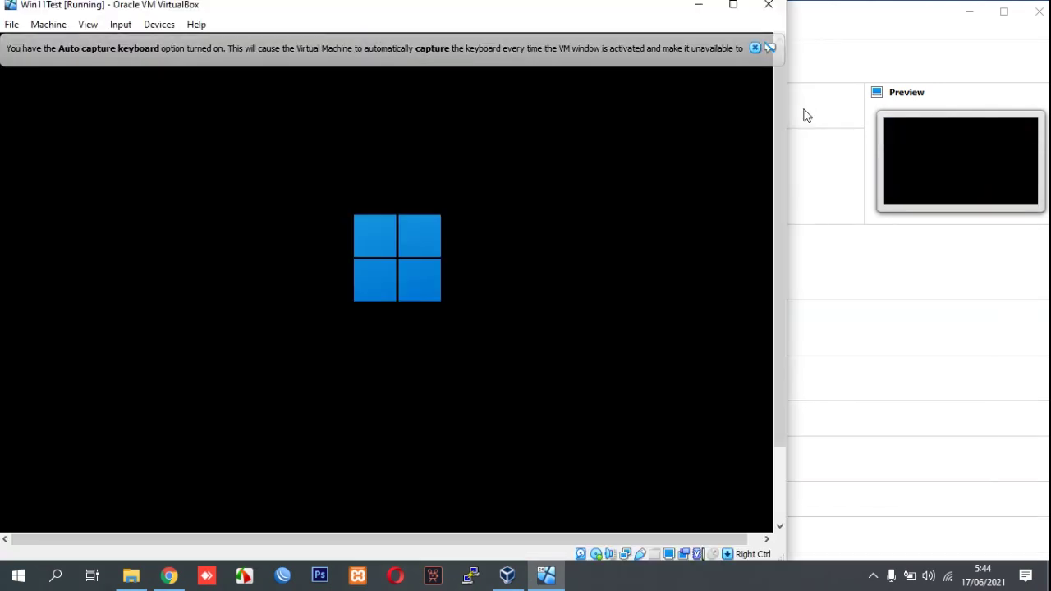
left_click(755, 47)
left_click(735, 6)
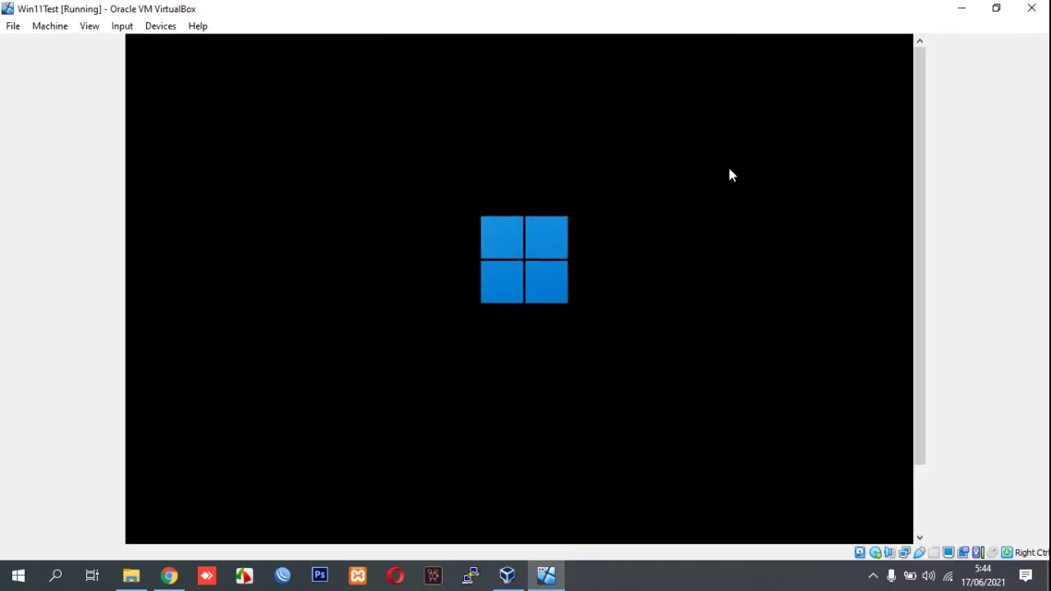
Step: Switch the running machine to scaled mode and enlarge its restored window to cover most of the desktop height
key("Control_R+c")
key("Return")
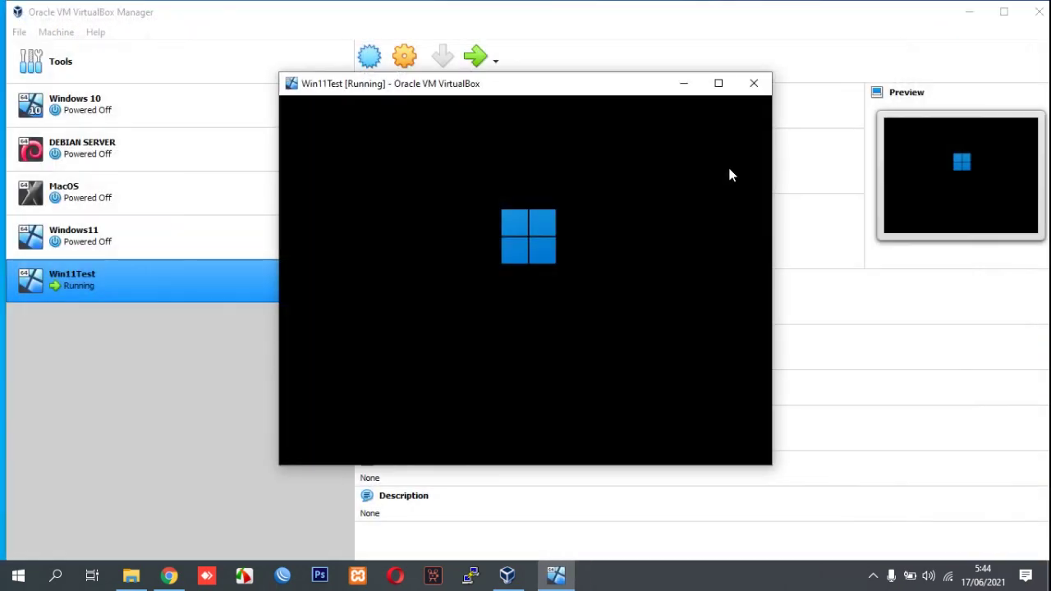
left_click(720, 83)
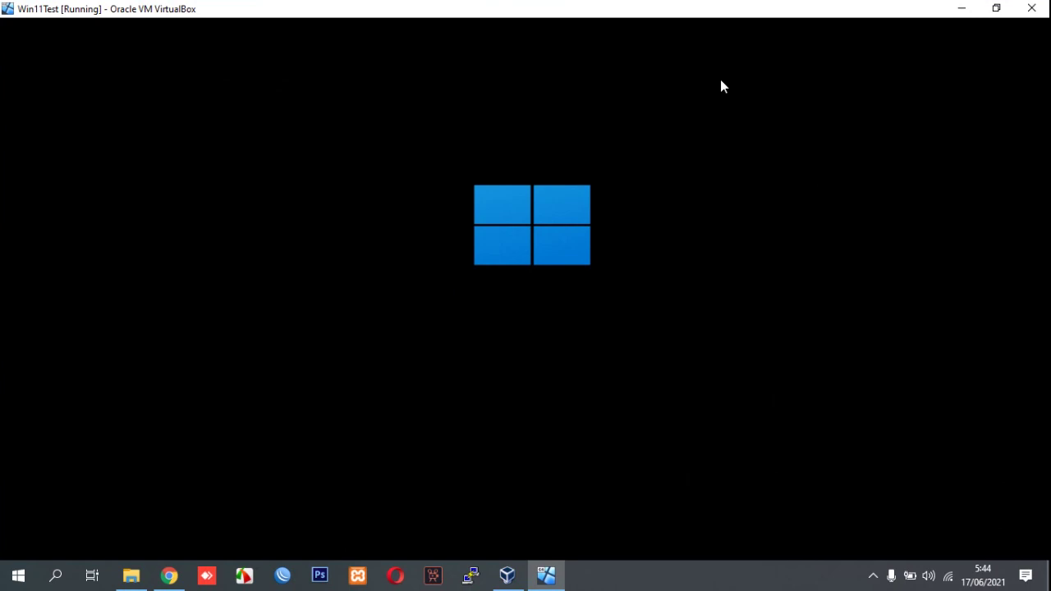
left_click(1000, 11)
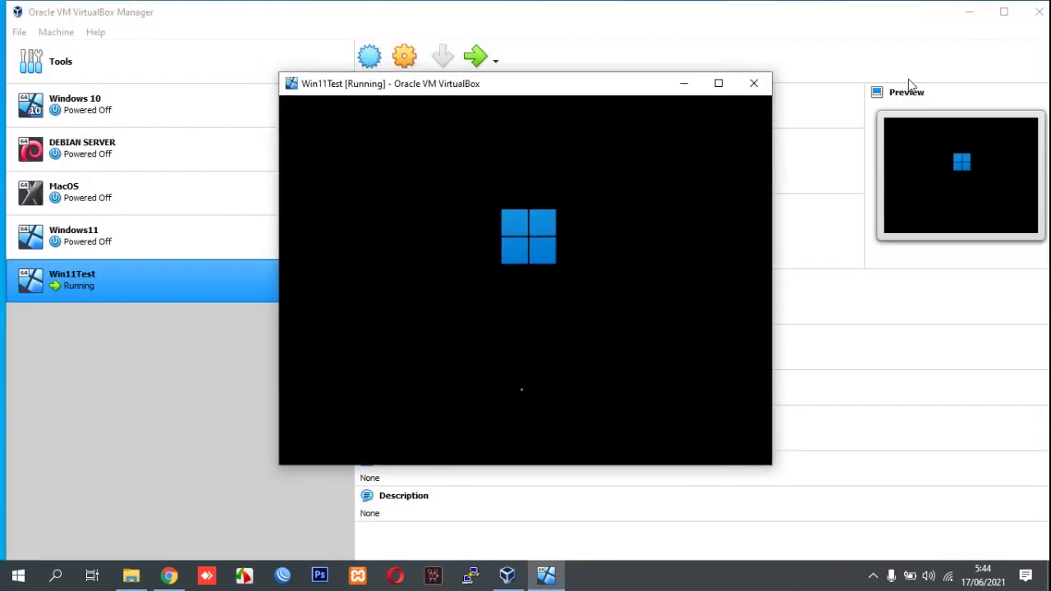
left_click_drag(768, 466, 885, 542)
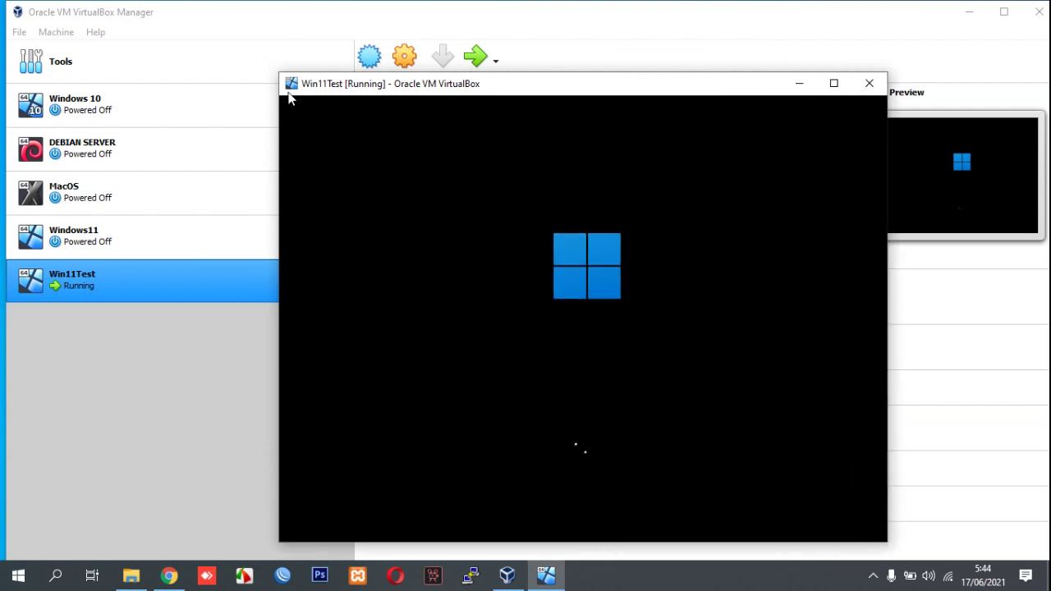
left_click_drag(272, 72, 140, 9)
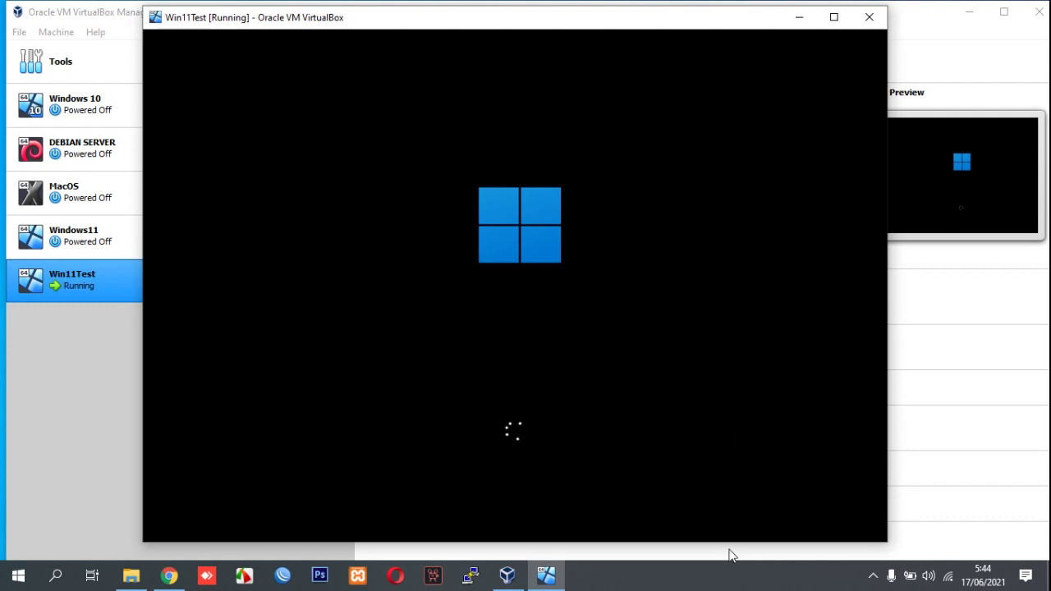
left_click(723, 579)
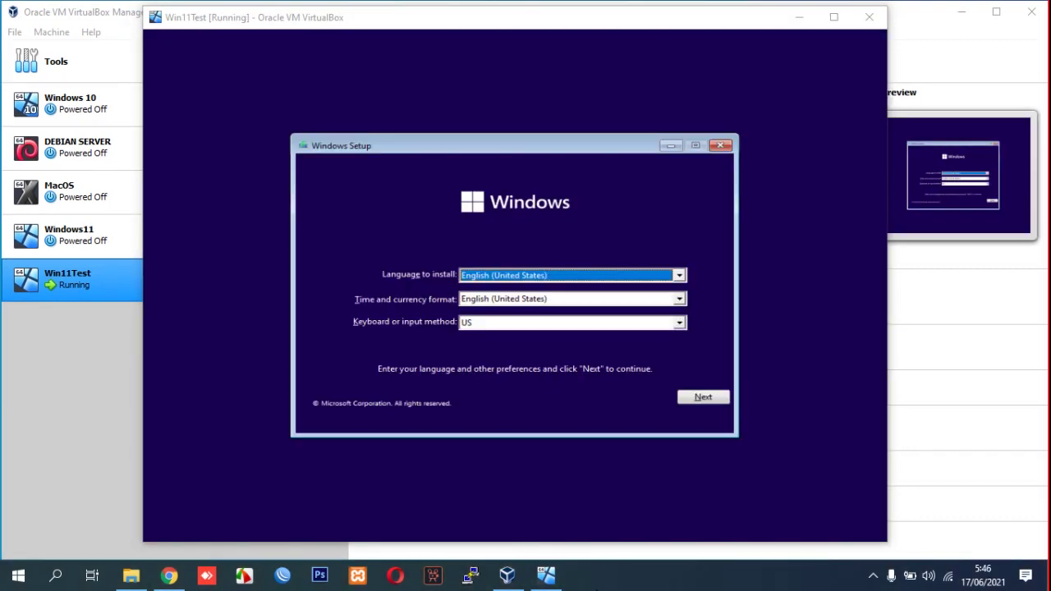
Step: Accept English (United States) and the US keyboard in Windows Setup and start the installation
left_click(703, 399)
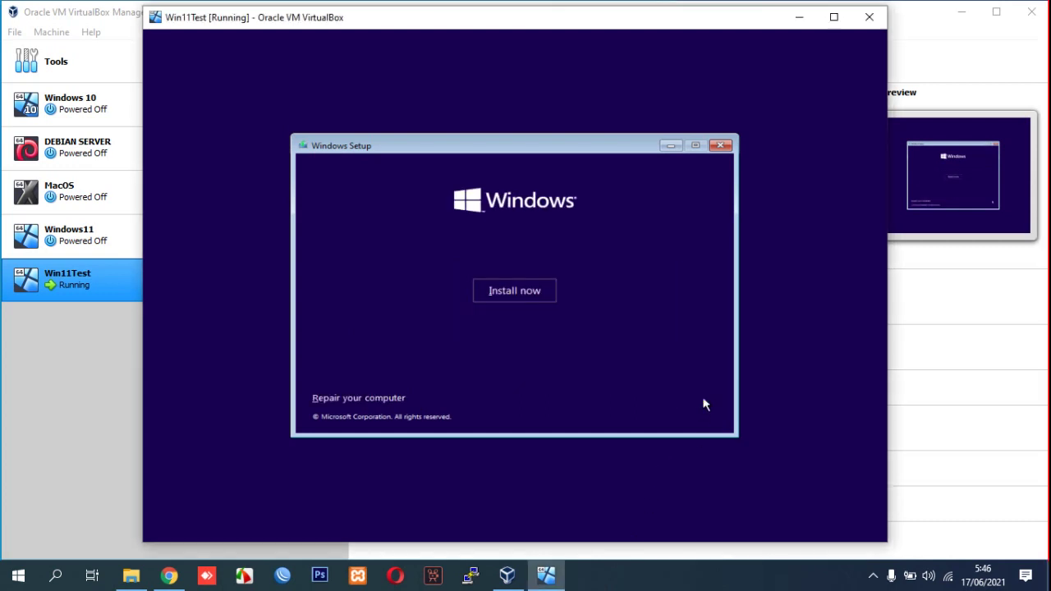
left_click(528, 295)
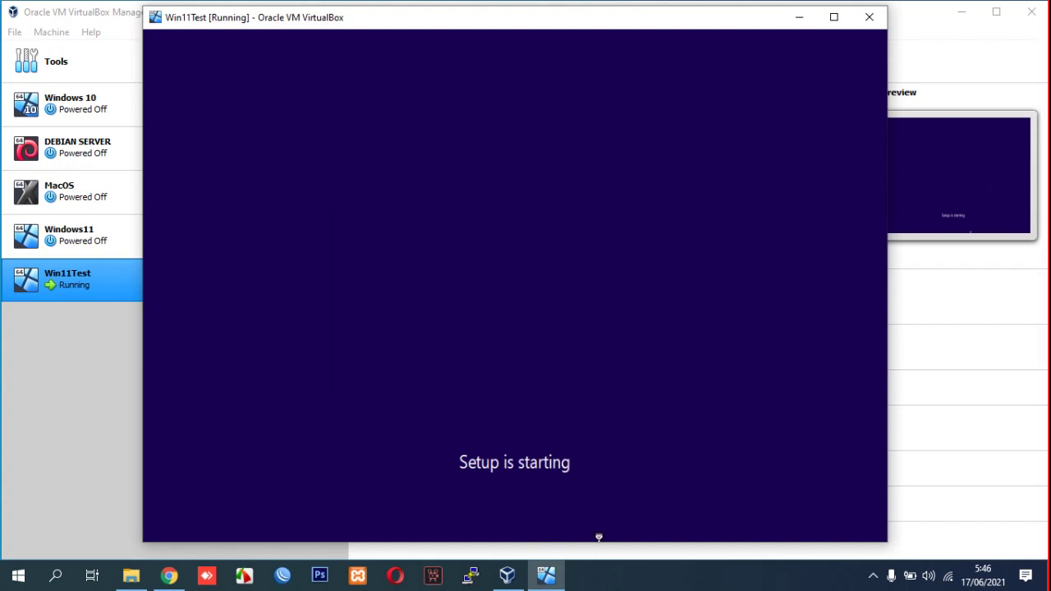
left_click(657, 584)
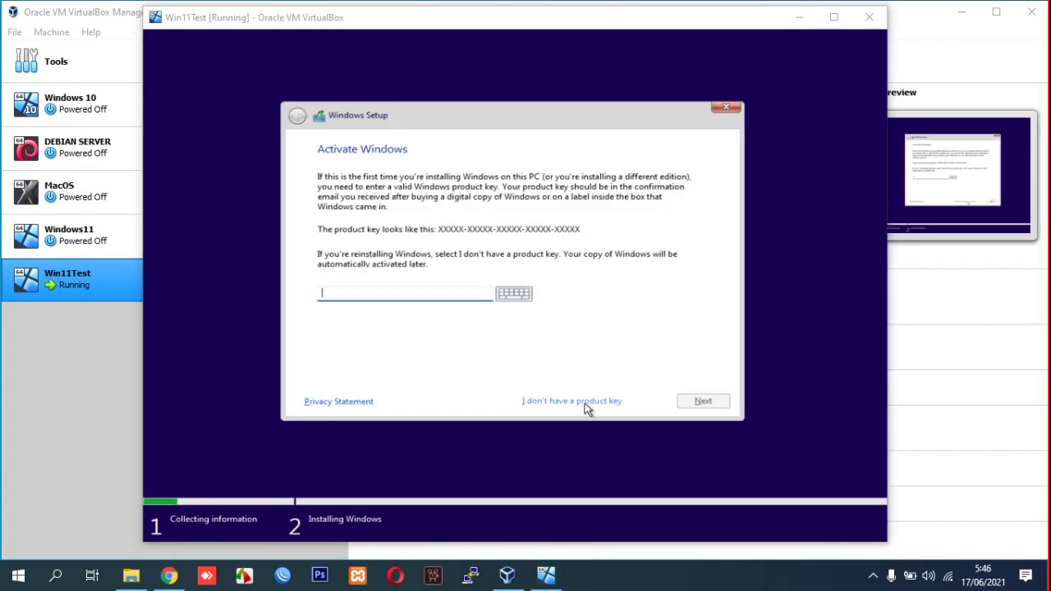
Step: Continue without a product key and choose Windows 11 Pro as the operating system to install
left_click(583, 404)
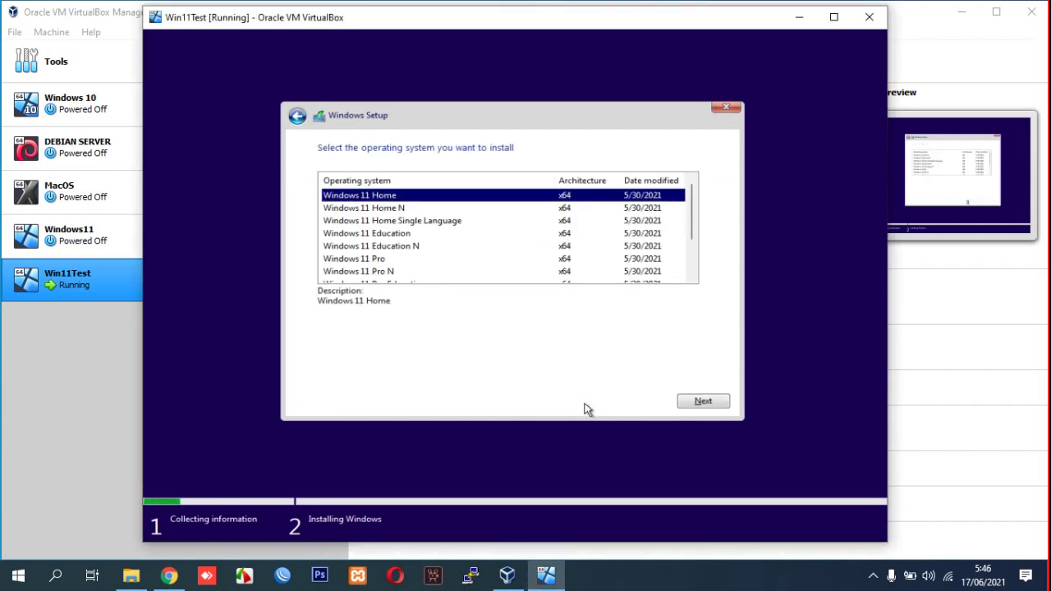
left_click(402, 261)
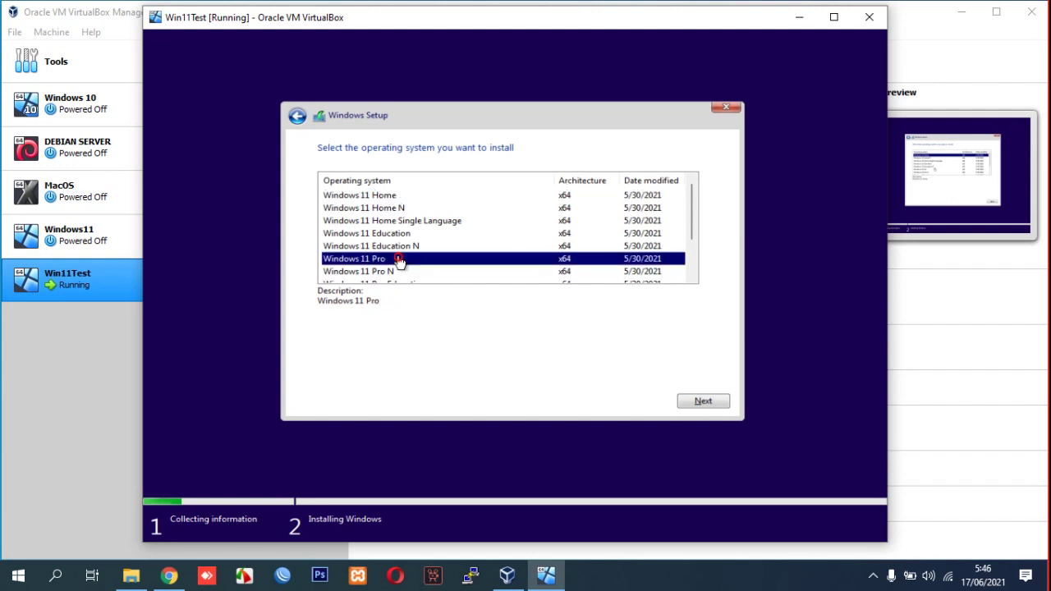
left_click(694, 401)
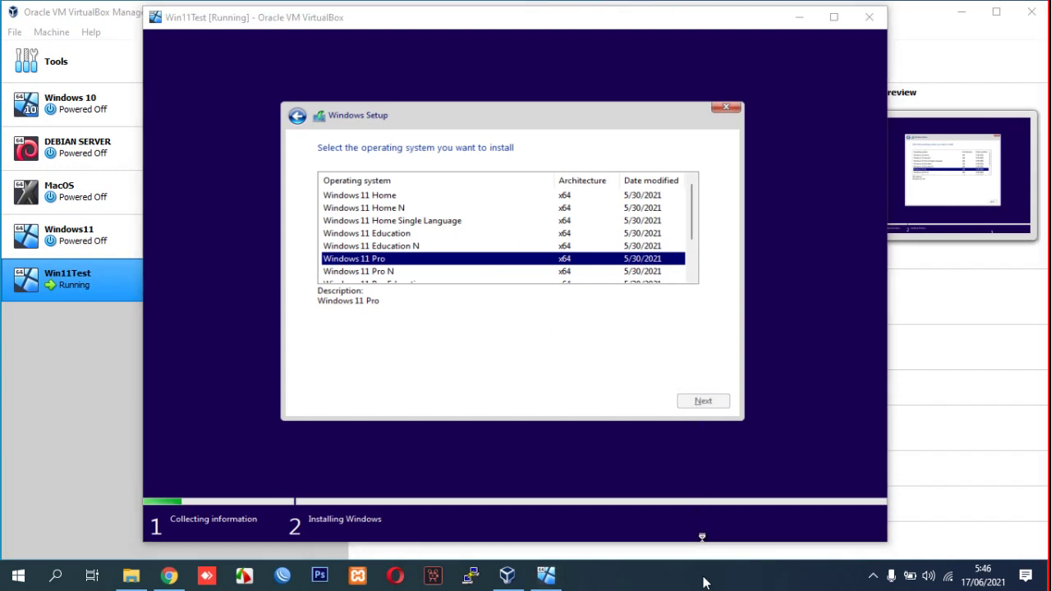
Step: Accept the Microsoft license terms and choose the custom, Windows-only installation
left_click(356, 376)
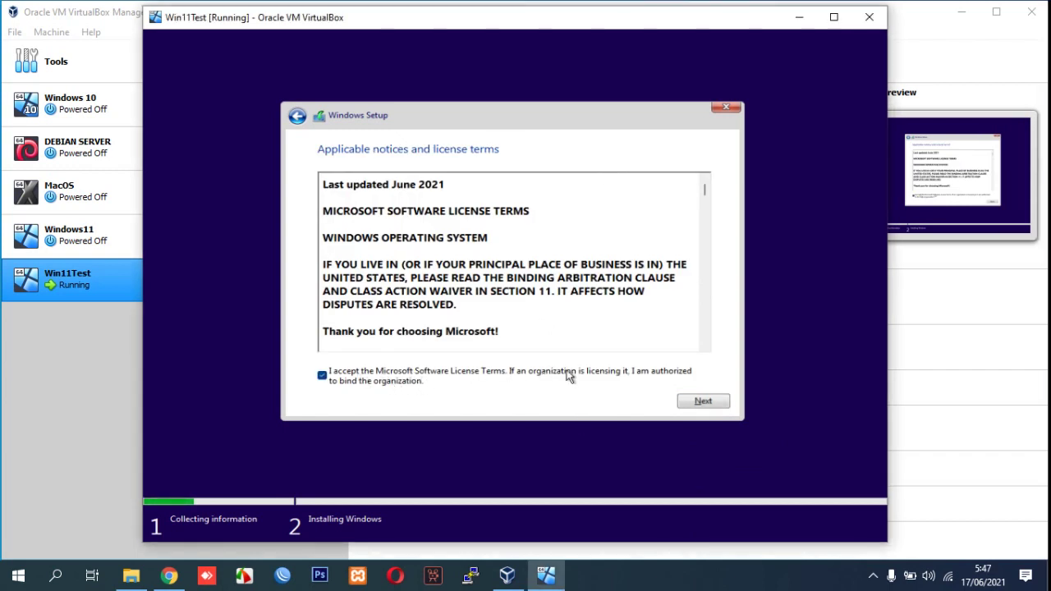
left_click(704, 401)
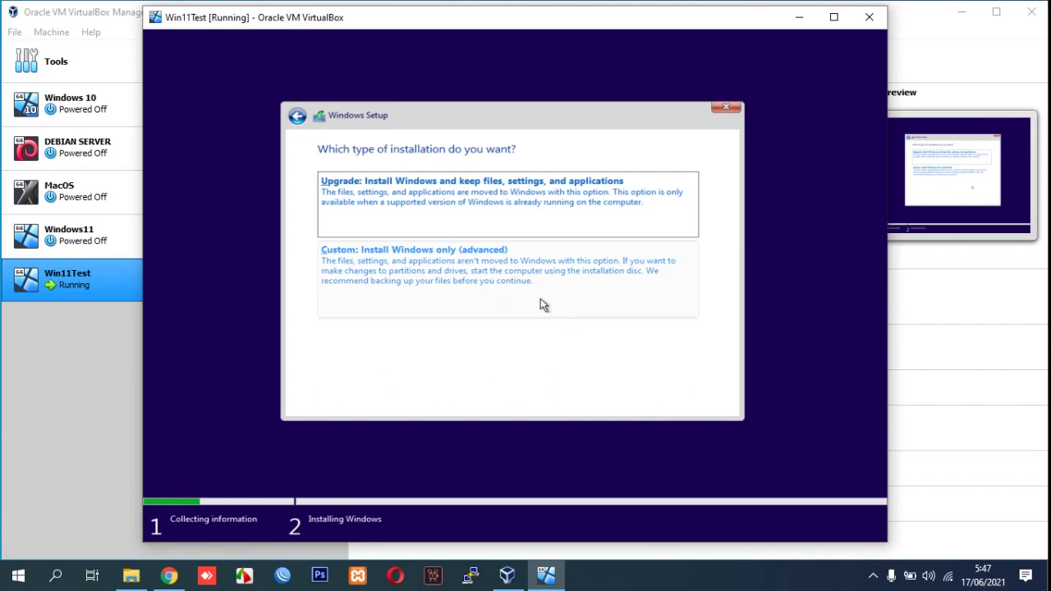
left_click(509, 287)
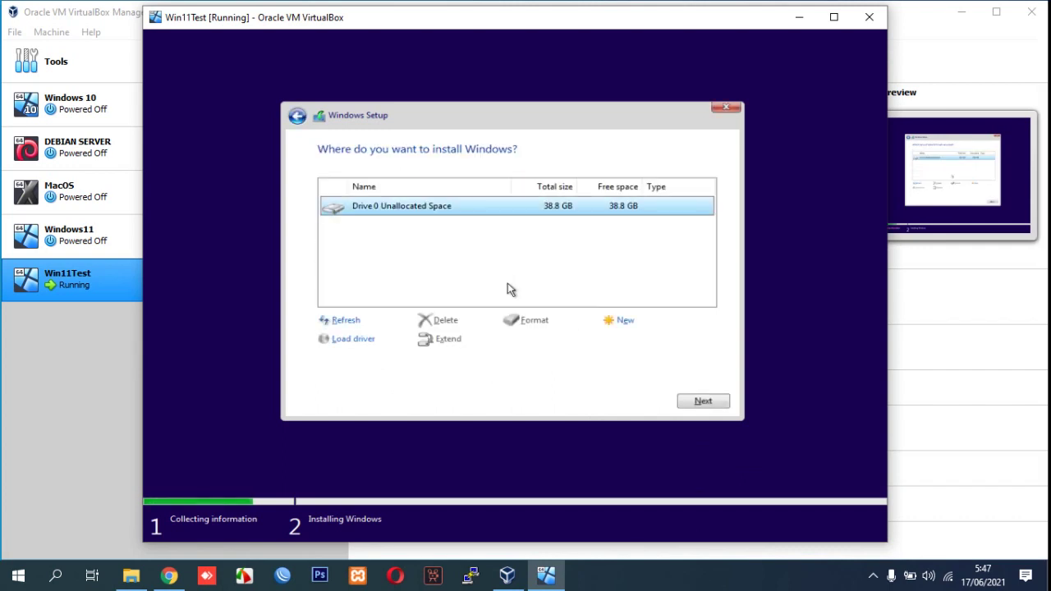
Step: Create a 39697 MB partition in the unallocated space of Drive 0 and start installing Windows on it
left_click(624, 320)
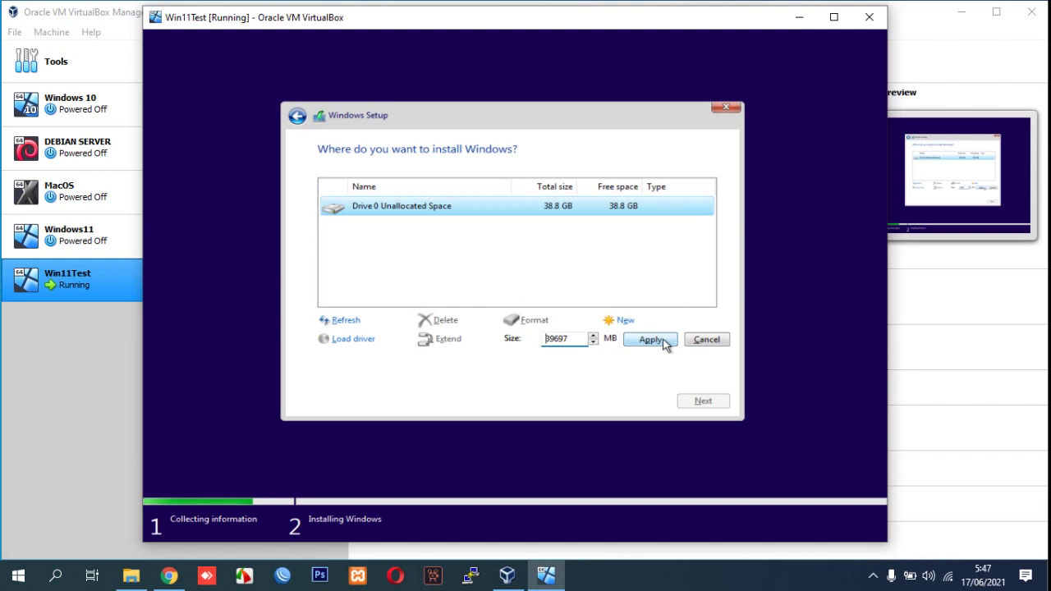
left_click(651, 340)
left_click(608, 340)
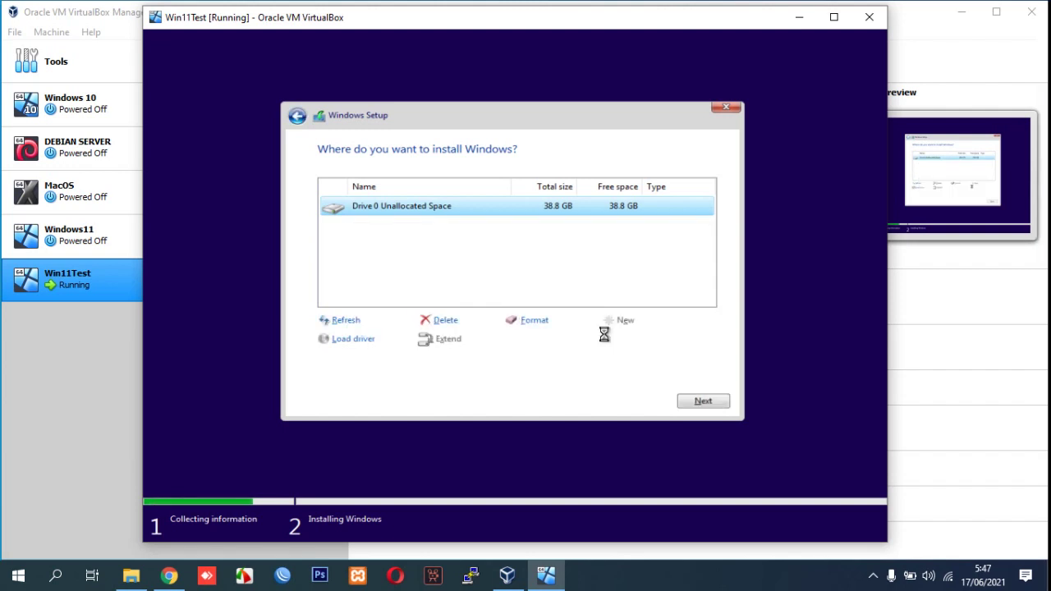
left_click(703, 402)
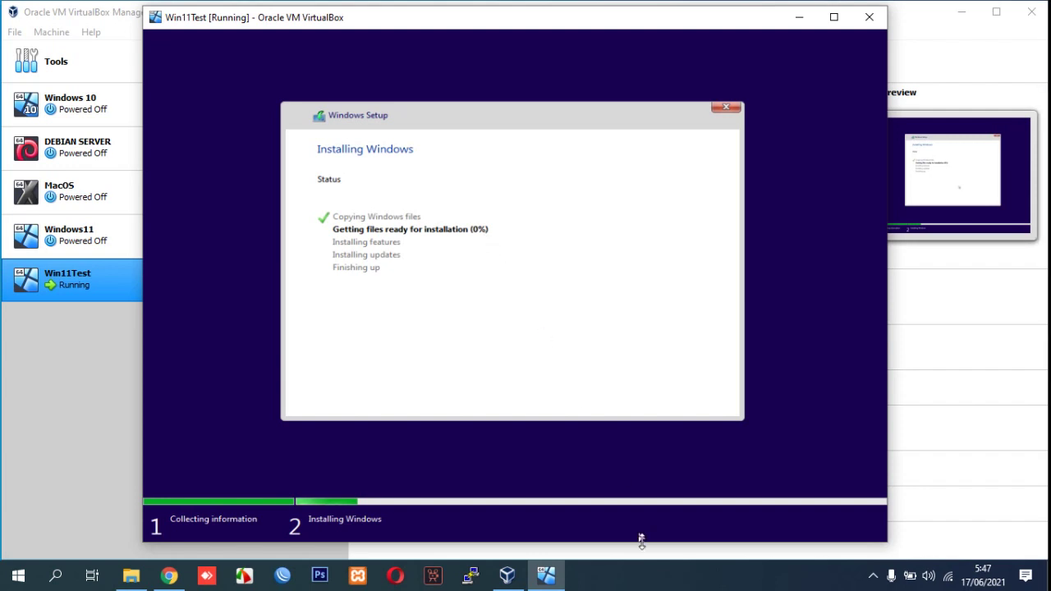
left_click(647, 583)
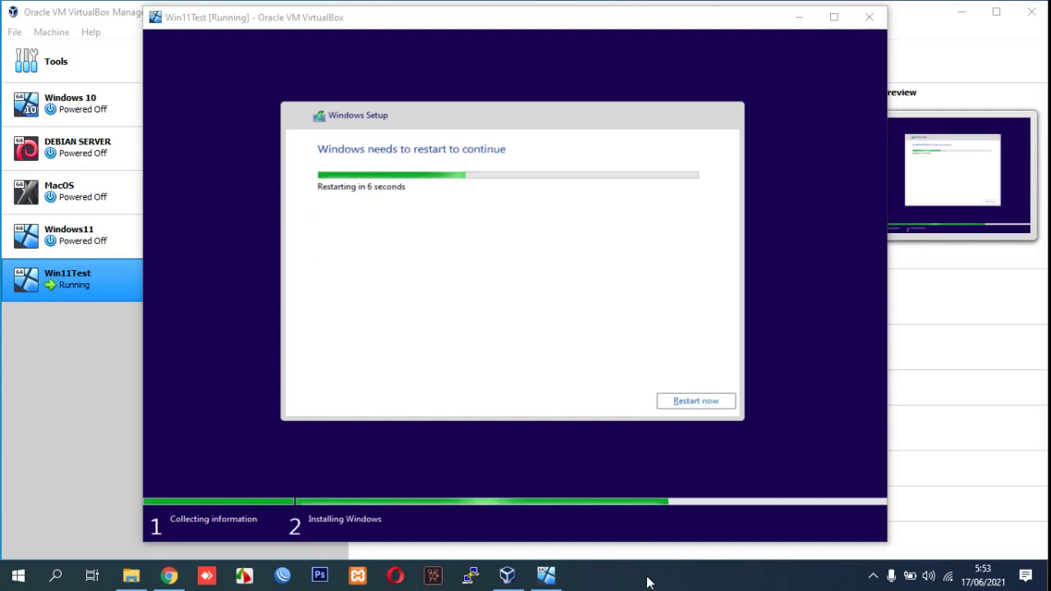
Step: Restart the virtual machine immediately to continue the Windows installation
left_click(683, 400)
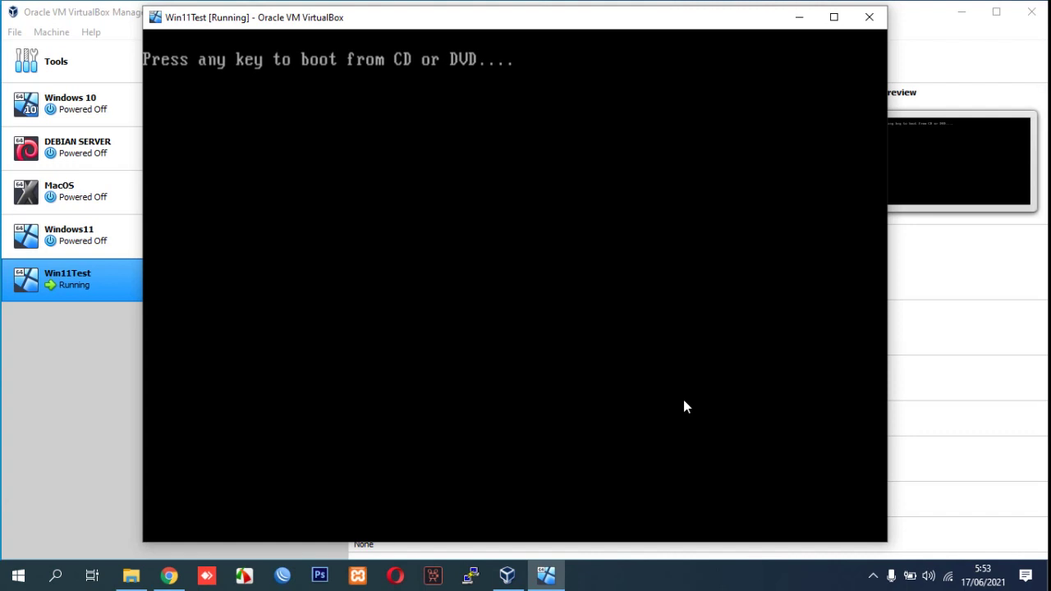
key("Return")
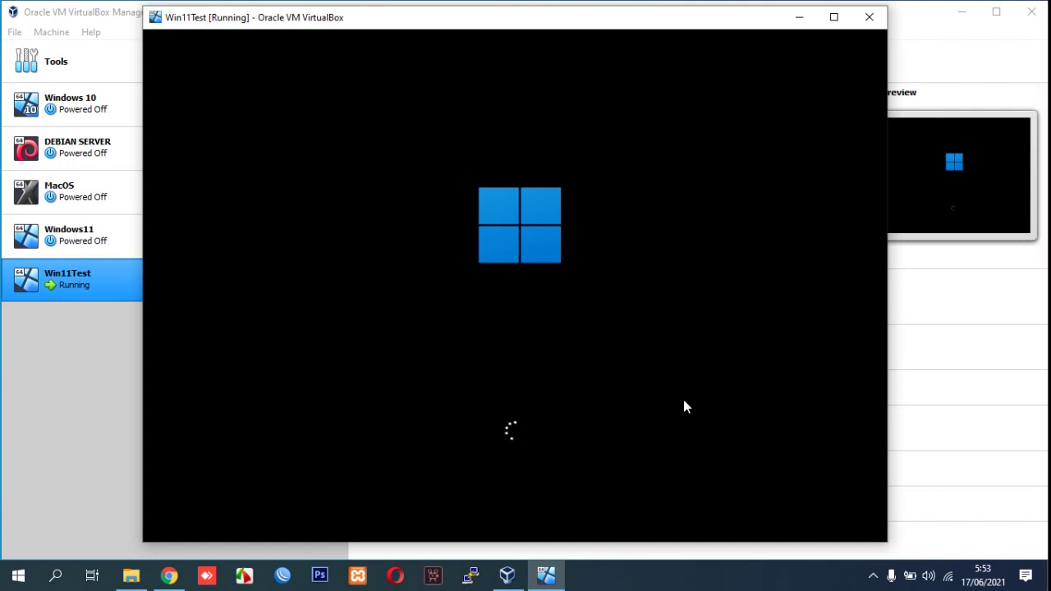
left_click(645, 572)
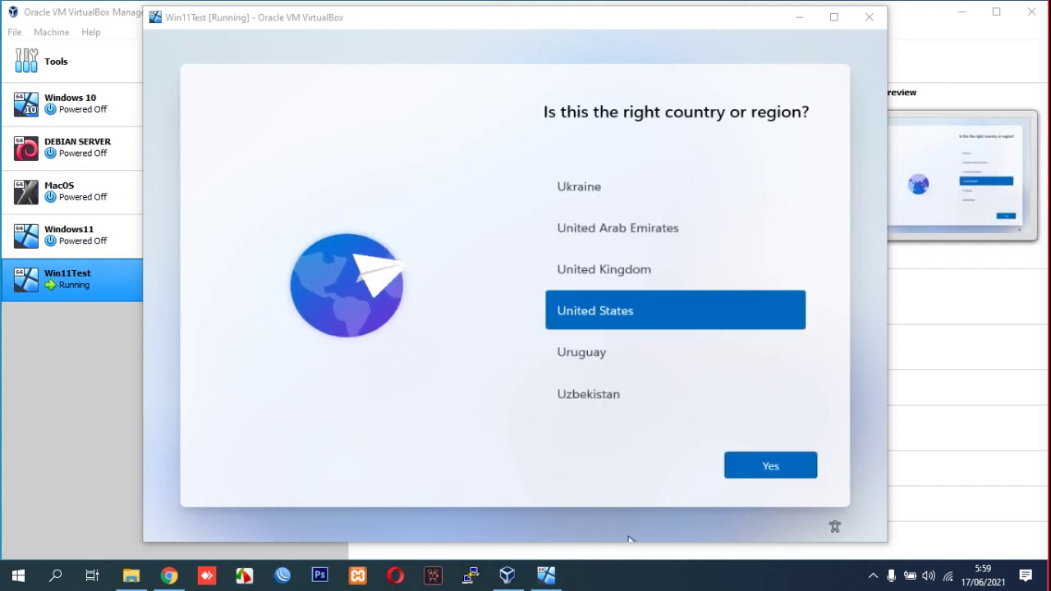
Step: Confirm United States as the region and US as the keyboard layout, without adding a second layout
left_click(764, 464)
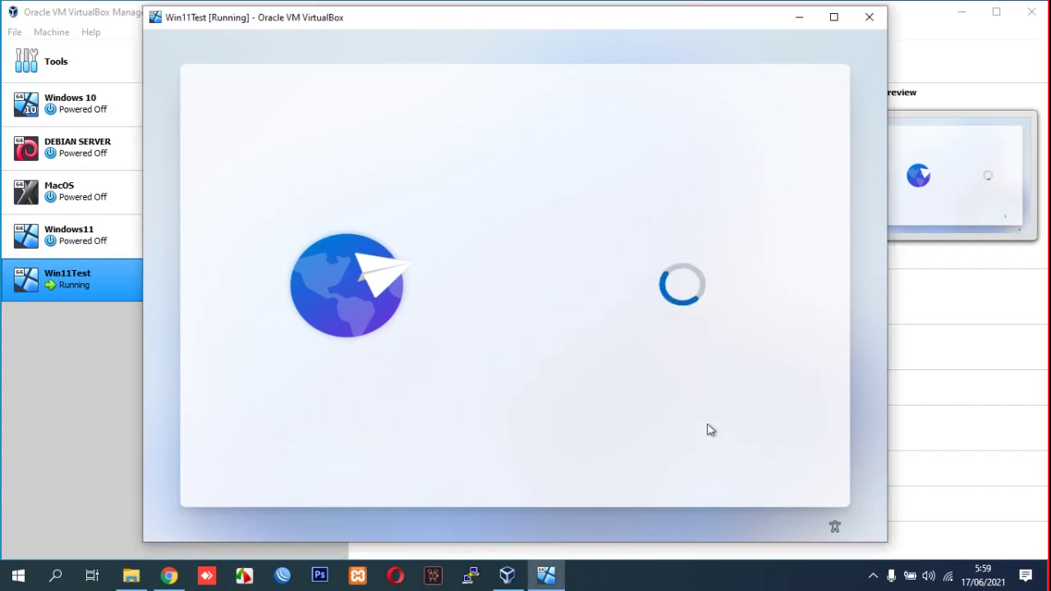
left_click(586, 581)
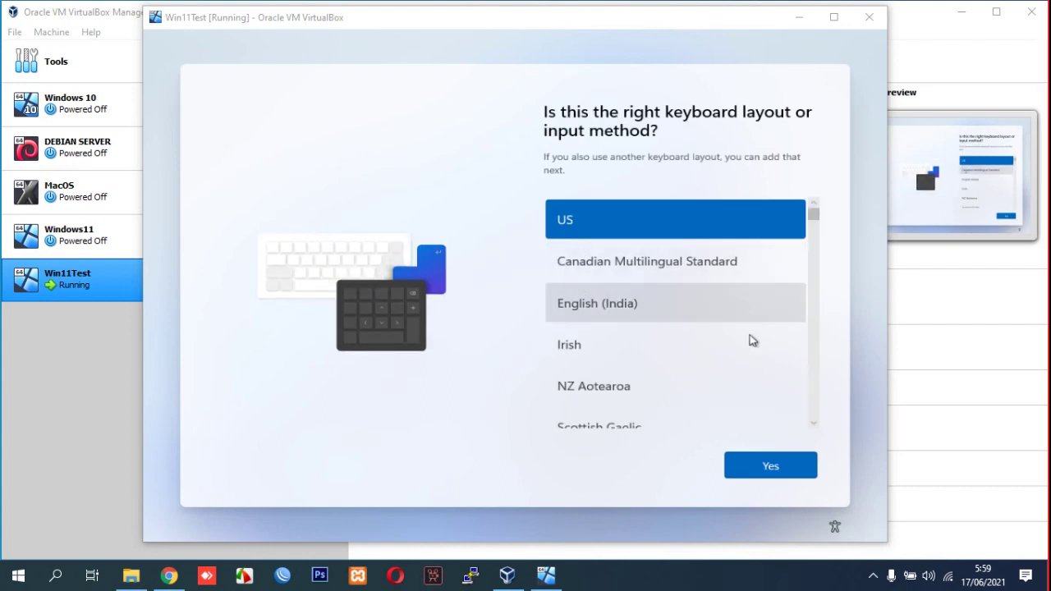
left_click(772, 467)
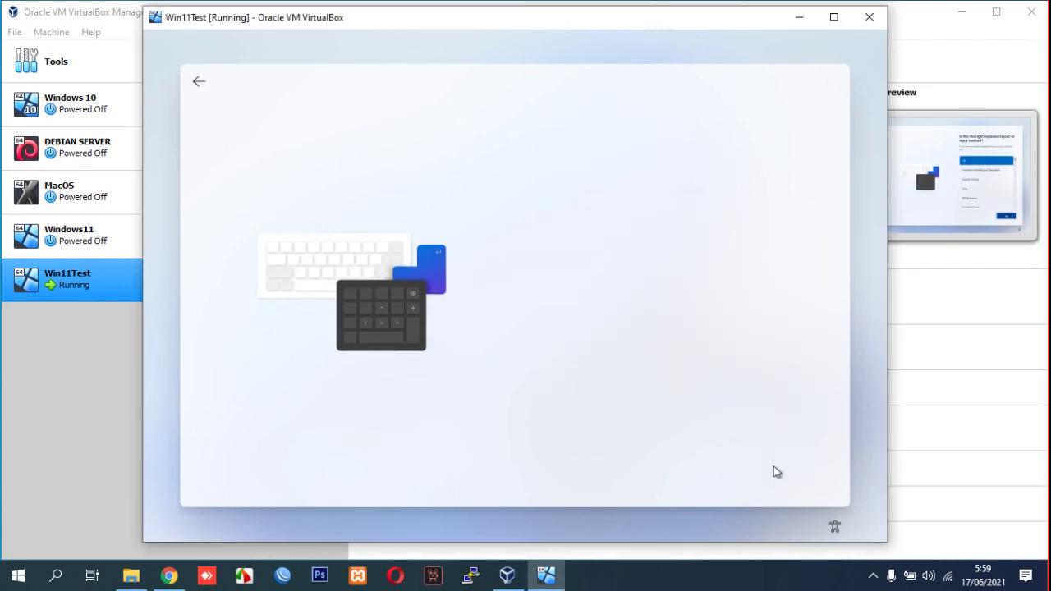
left_click(761, 466)
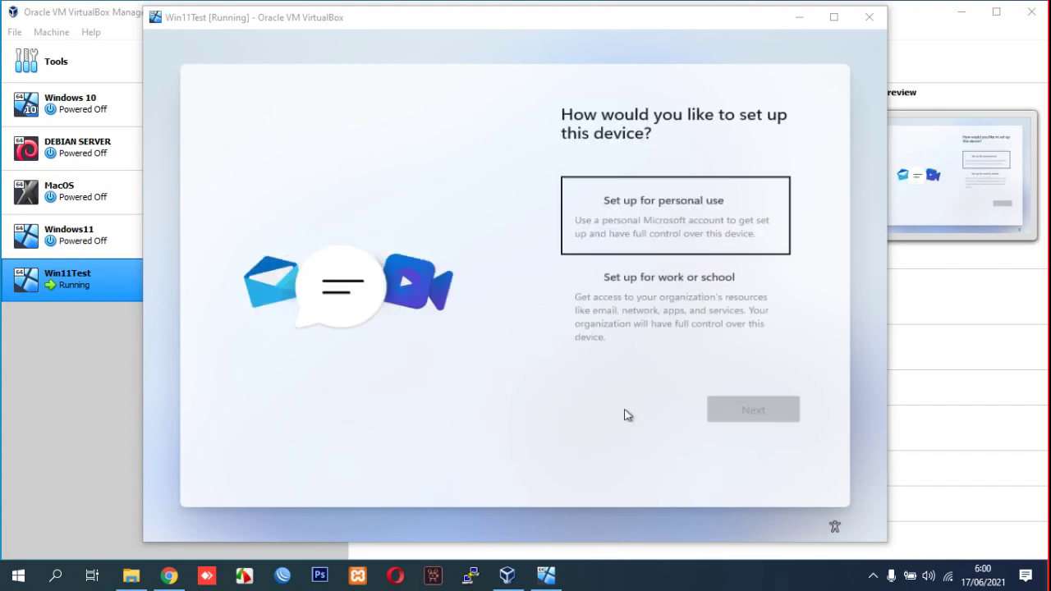
Step: Set up the device for personal use and choose the offline account among the sign-in options
left_click(647, 222)
left_click(754, 411)
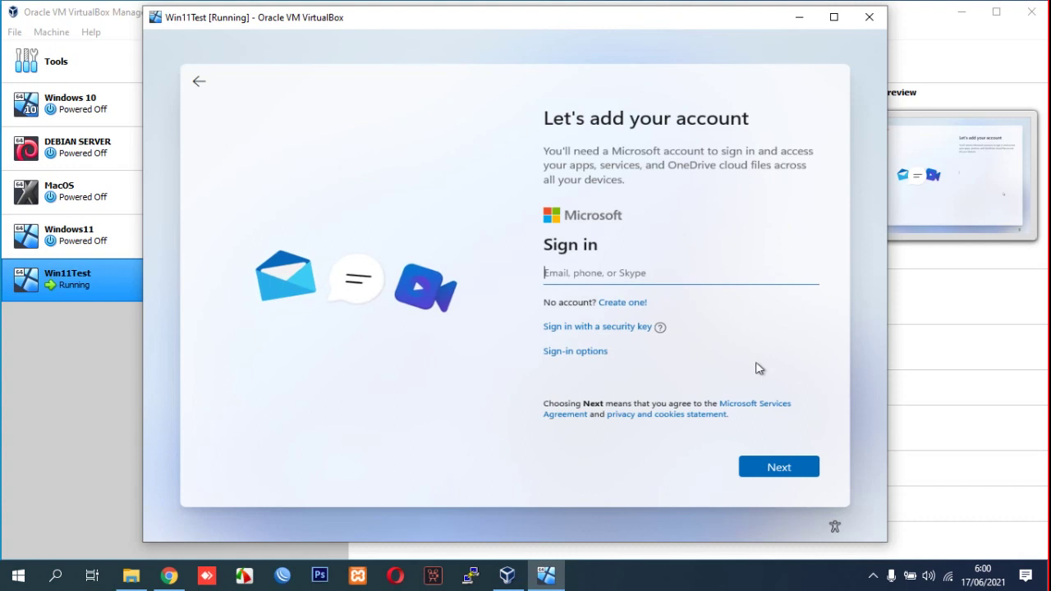
left_click(585, 354)
left_click(623, 337)
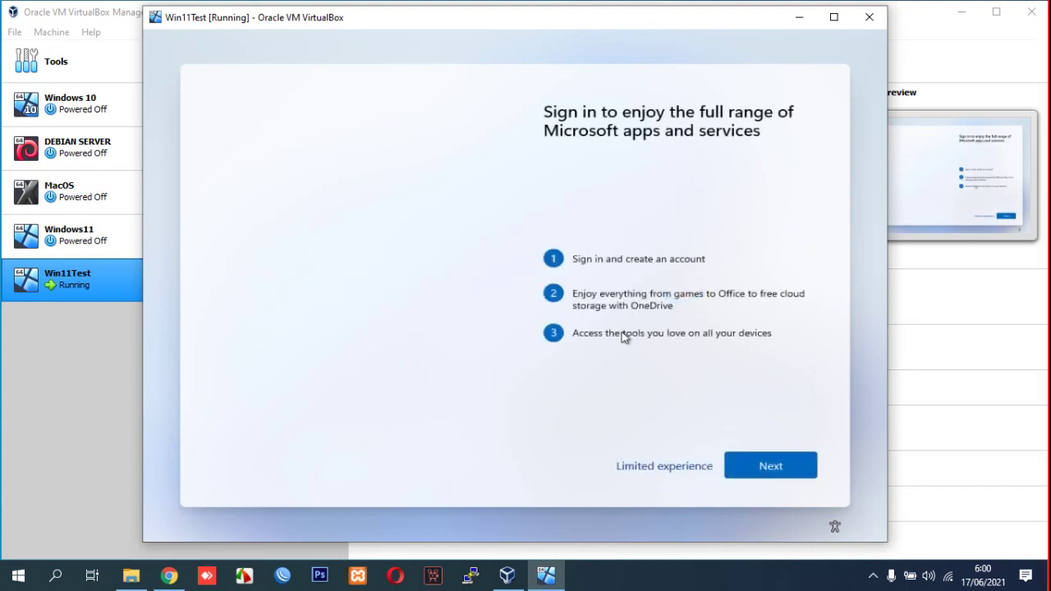
Step: Continue with the limited experience and create the local account Nosware, leaving its password empty
left_click(681, 466)
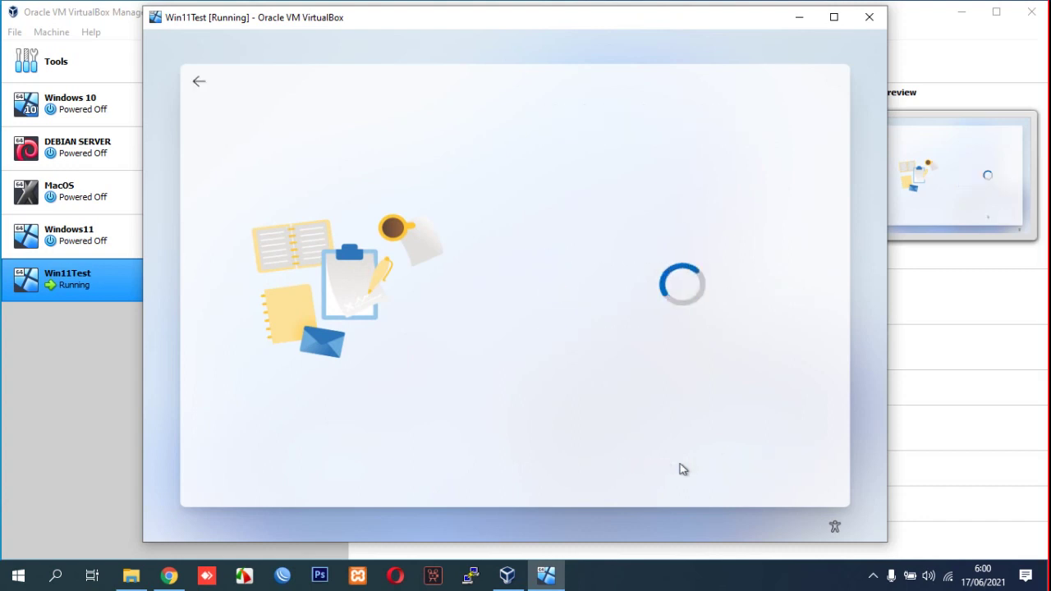
type("Nosware")
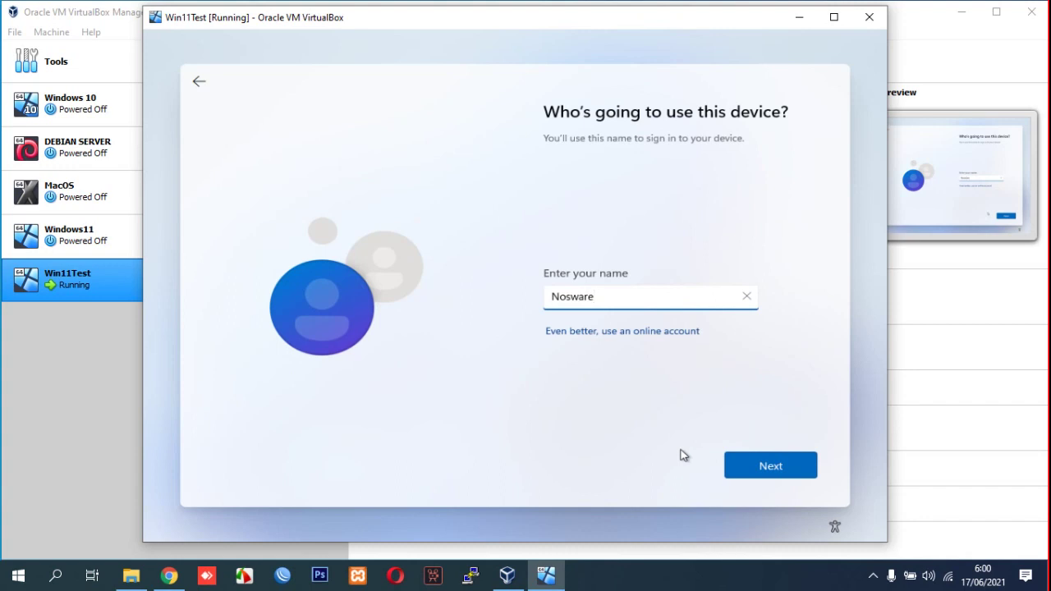
left_click(804, 465)
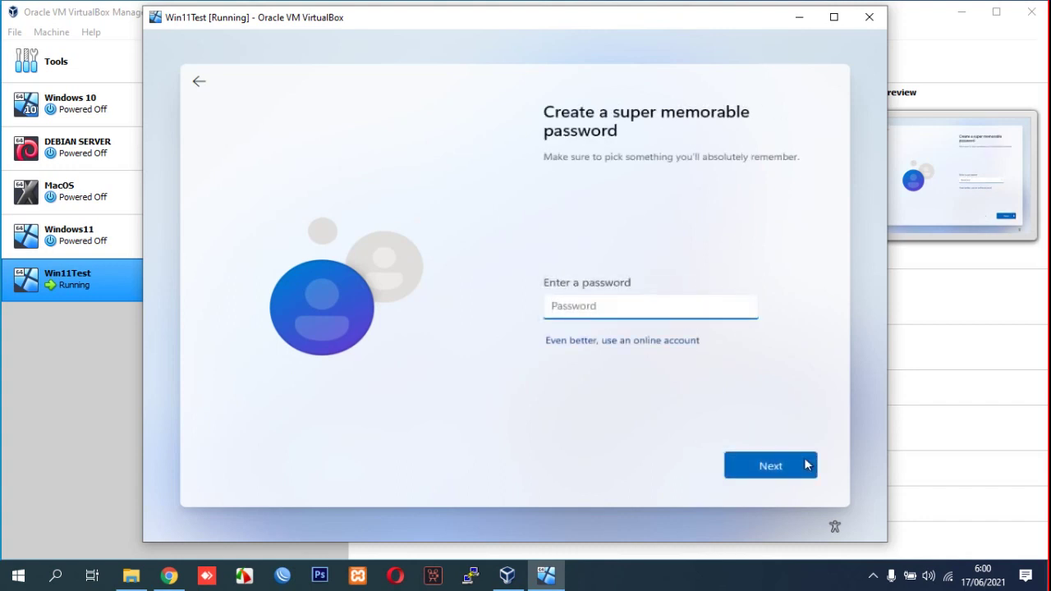
left_click(798, 467)
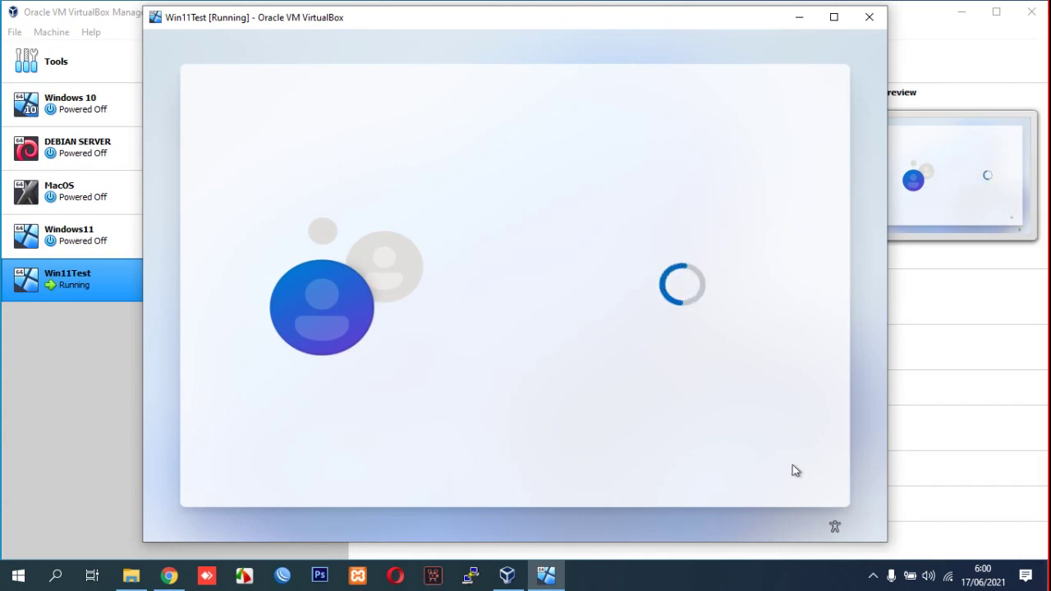
left_click(672, 575)
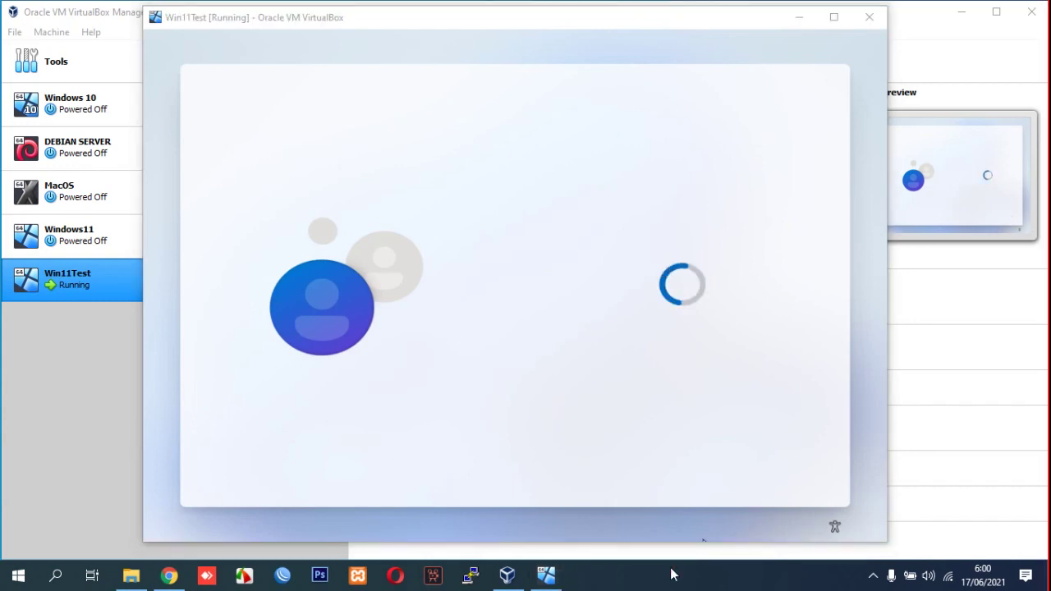
Step: Turn off Location, Find my device, optional diagnostic data and Inking & typing in the device's privacy settings
left_click(565, 284)
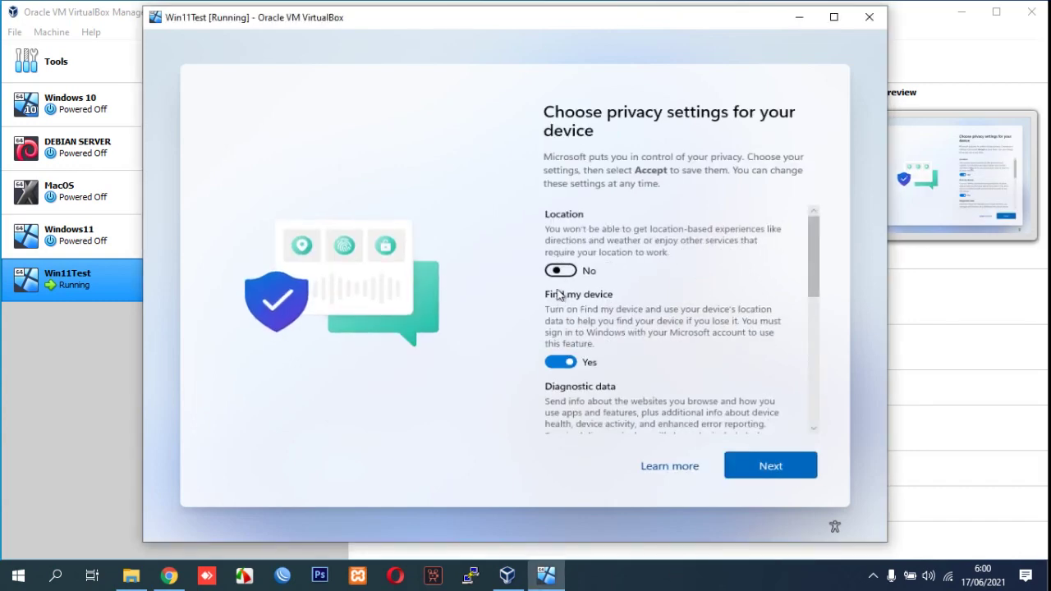
left_click(561, 362)
left_click_drag(808, 283, 810, 340)
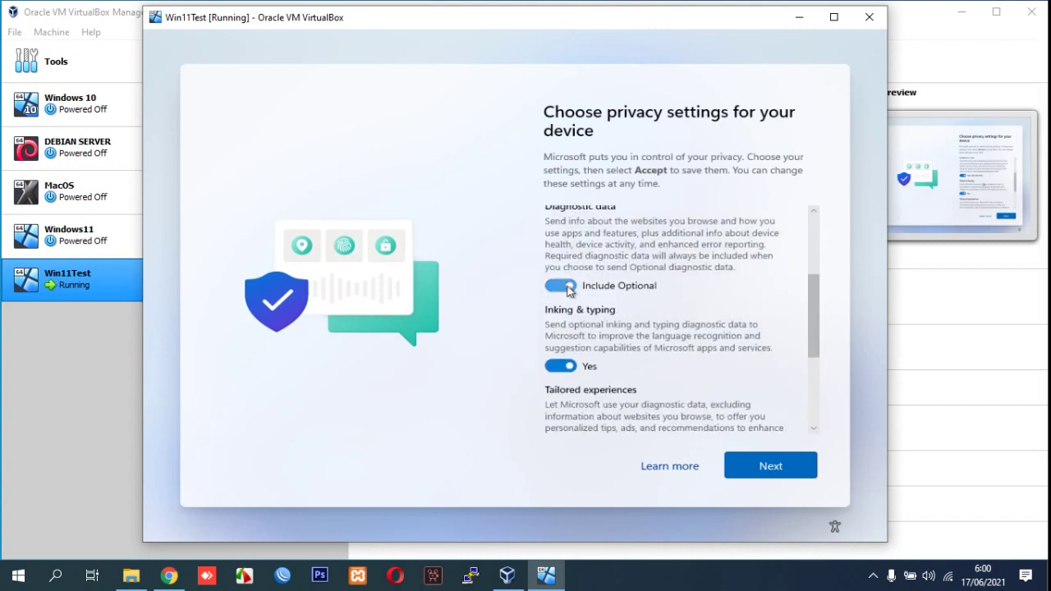
left_click(567, 286)
left_click(562, 366)
Step: Turn off Tailored experiences and Advertising ID, and accept the privacy settings
left_click_drag(807, 335, 809, 386)
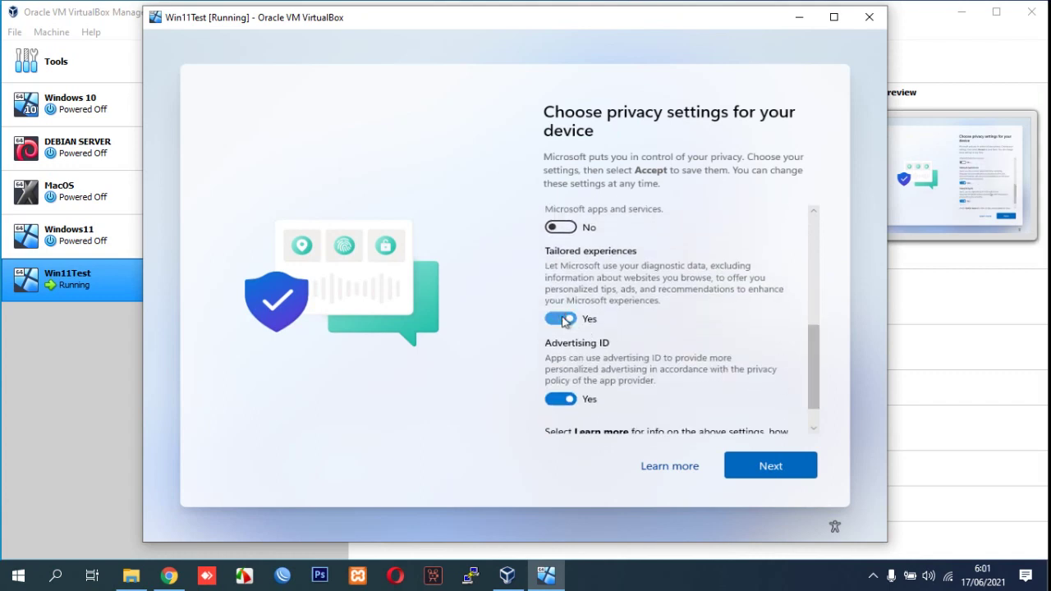
left_click(562, 319)
left_click(563, 372)
left_click_drag(806, 391, 819, 408)
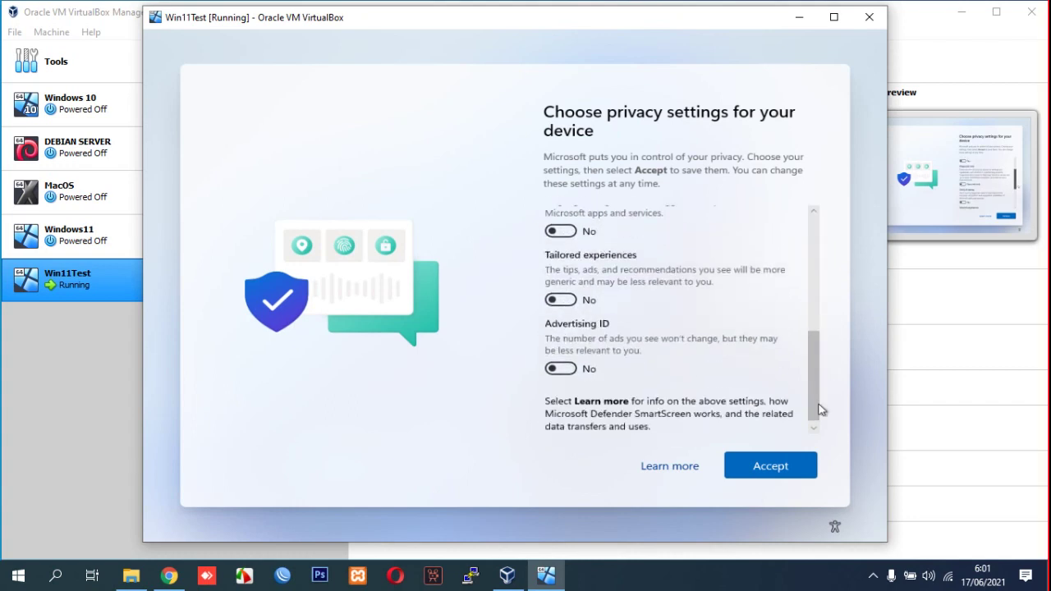
left_click(782, 465)
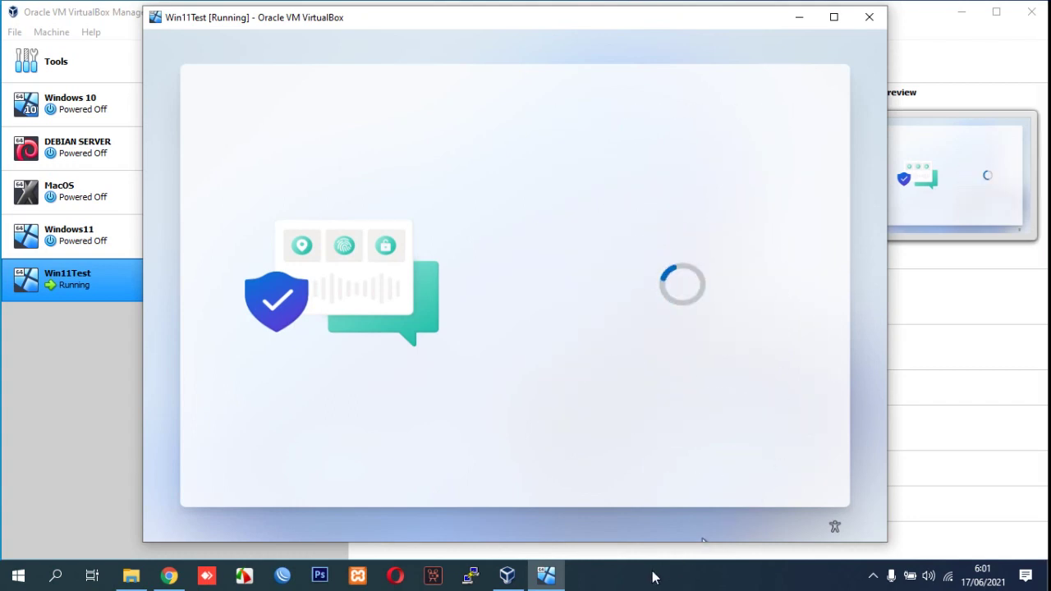